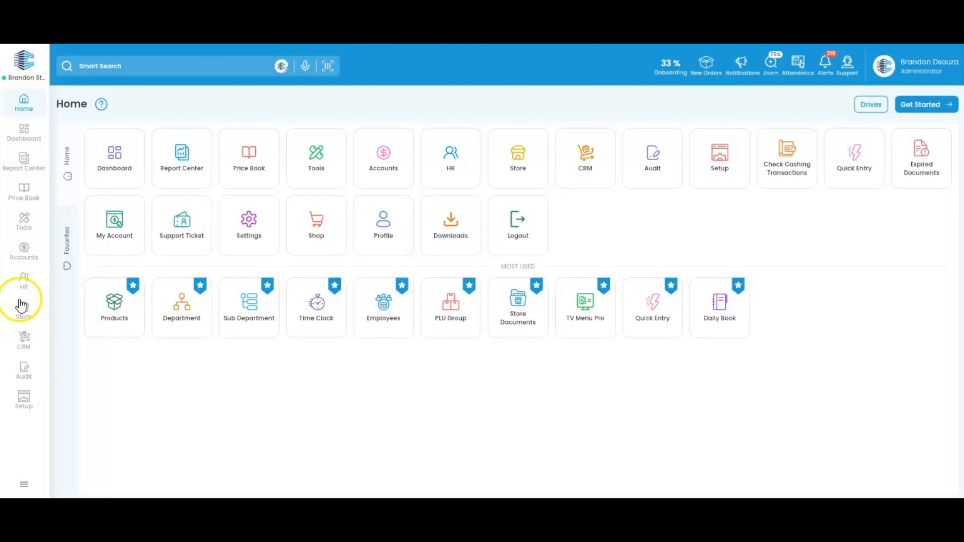
# Step: Find and open the POS Setup page, and start a new POS template
pyautogui.click(22, 308)
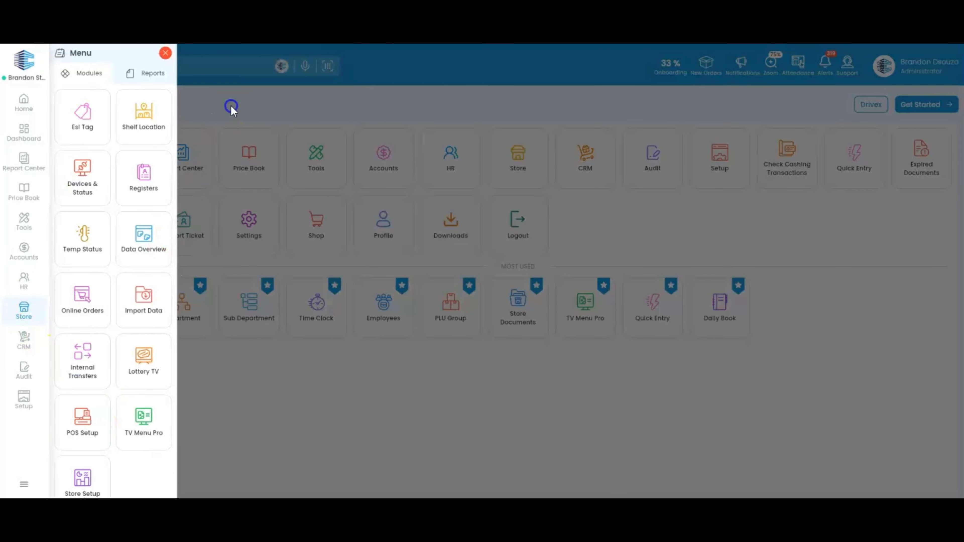
pyautogui.click(232, 65)
pyautogui.write('OS Setup')
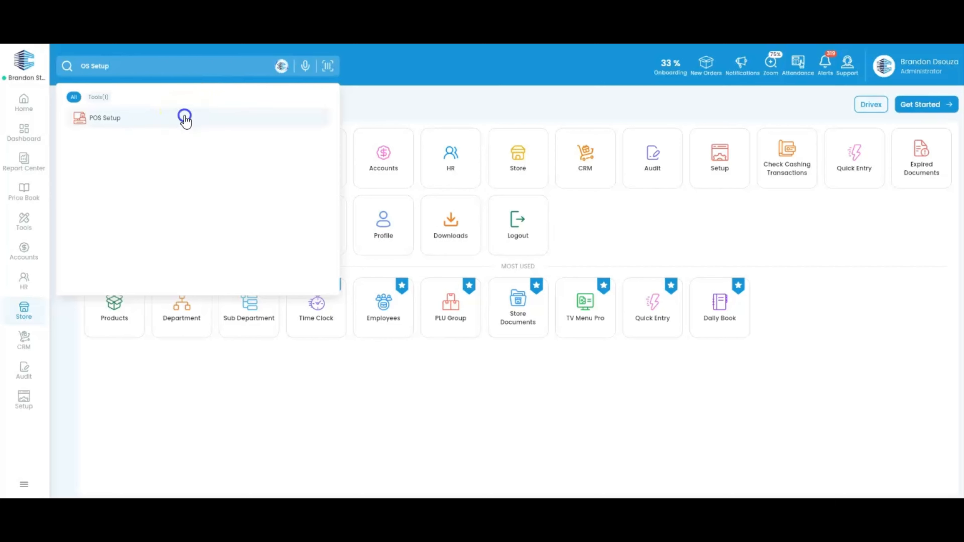
pyautogui.click(185, 121)
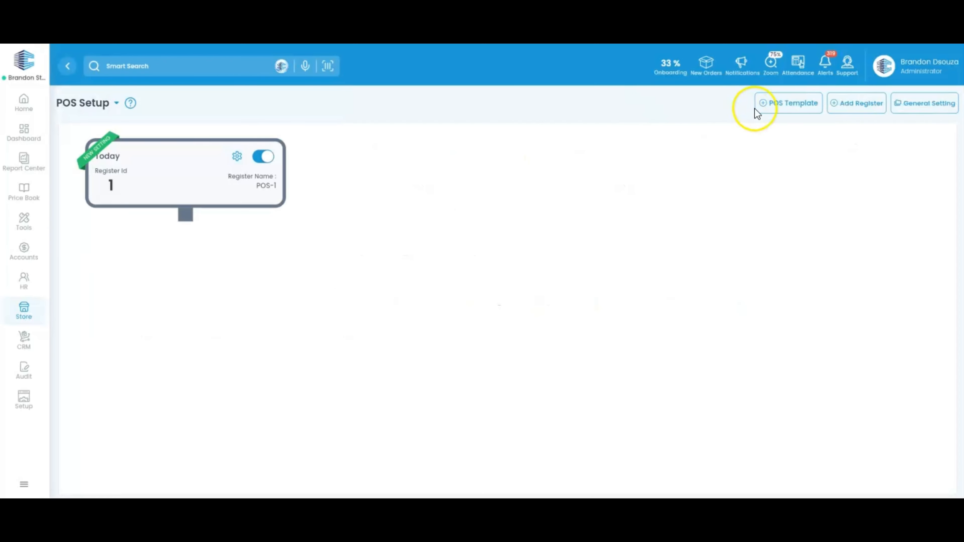
pyautogui.click(763, 110)
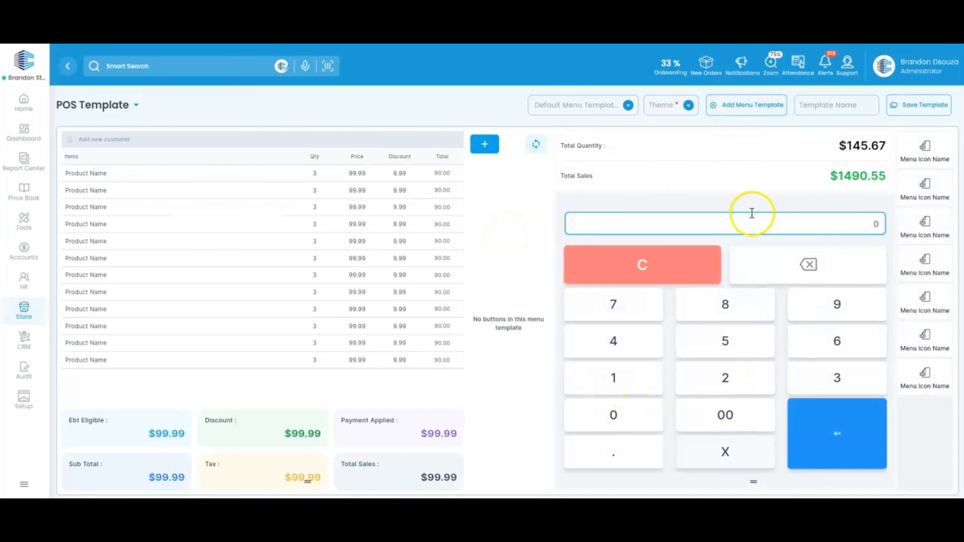
pyautogui.click(756, 190)
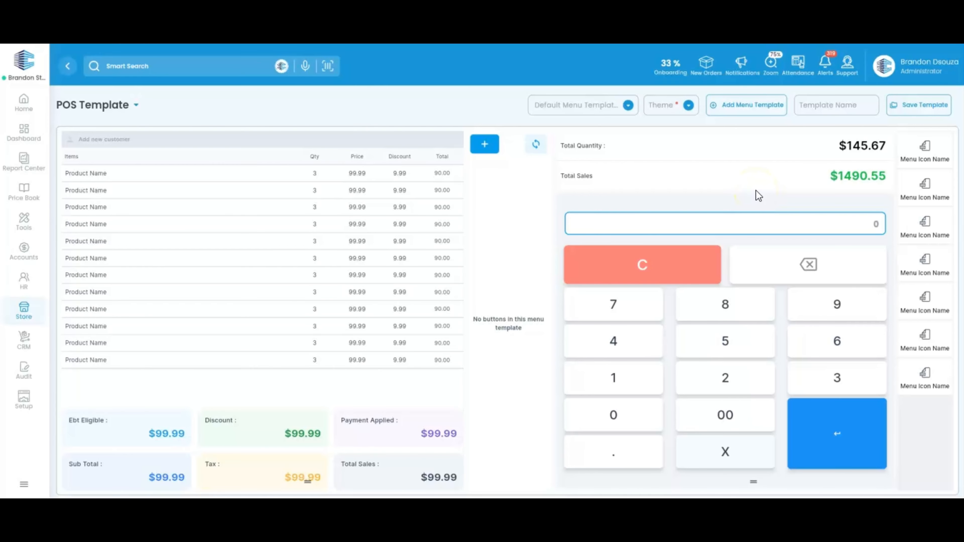
pyautogui.click(734, 115)
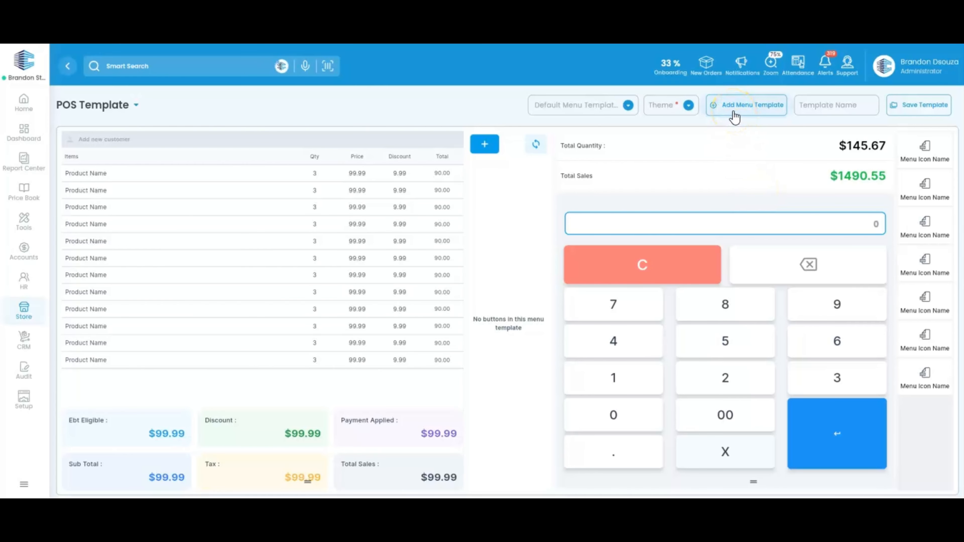
pyautogui.click(734, 117)
pyautogui.click(400, 263)
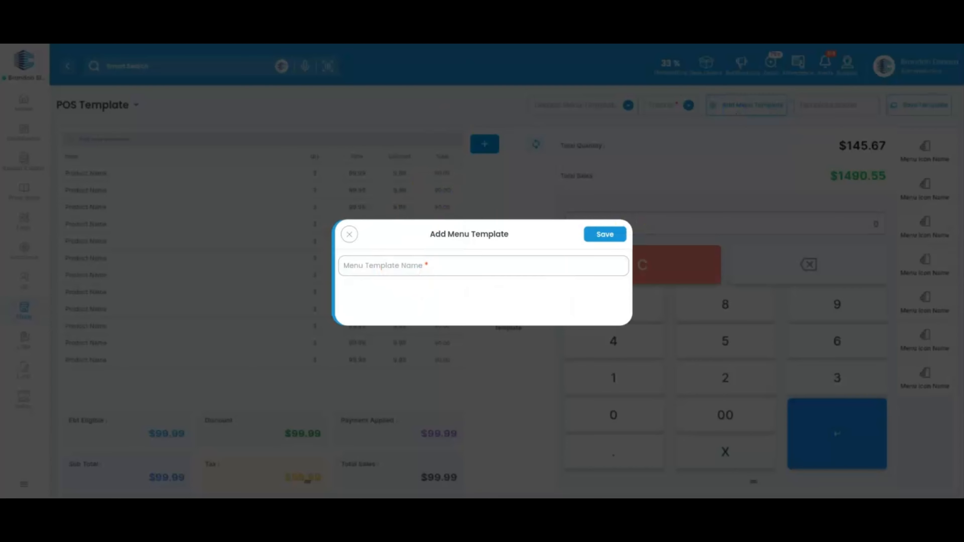
pyautogui.click(349, 235)
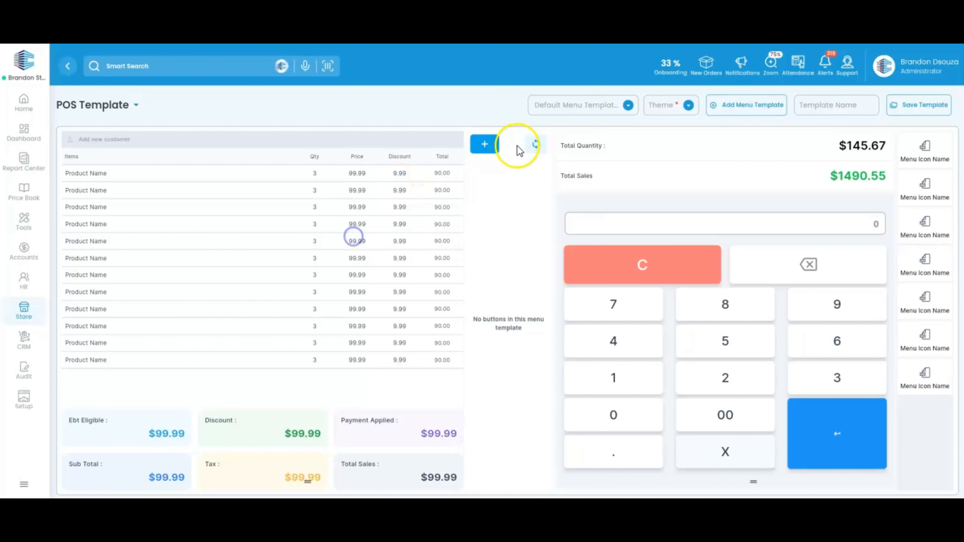
pyautogui.click(568, 100)
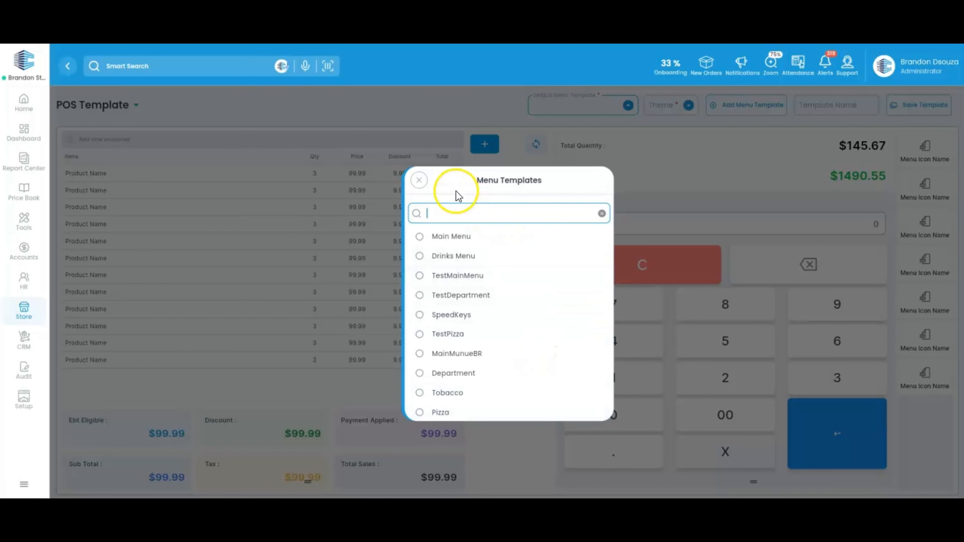
pyautogui.click(422, 181)
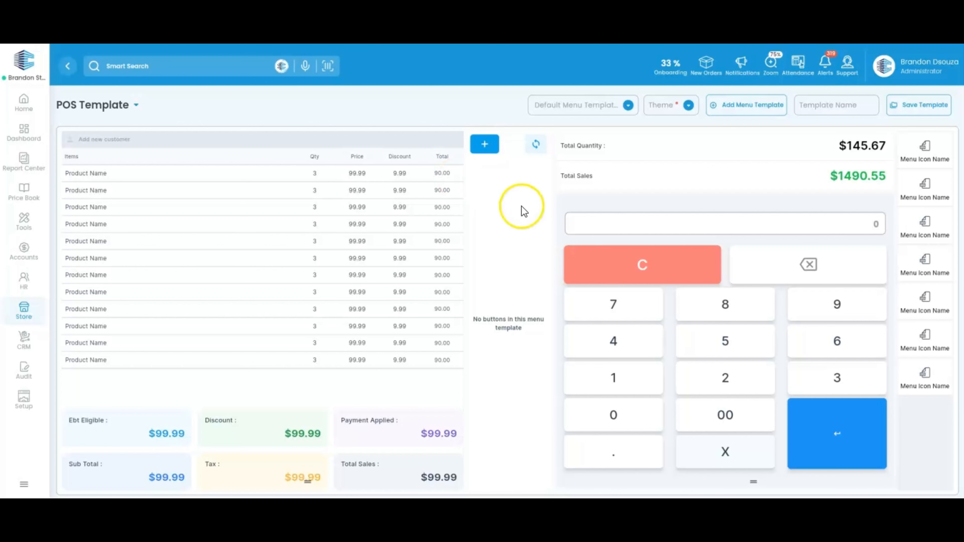
# Step: Add a menu template named MainMenu
pyautogui.click(734, 112)
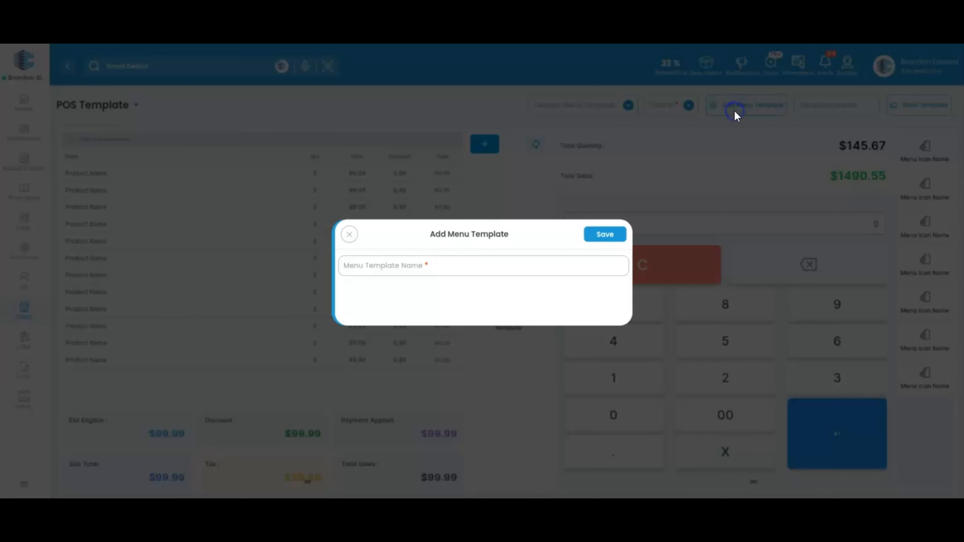
pyautogui.click(541, 270)
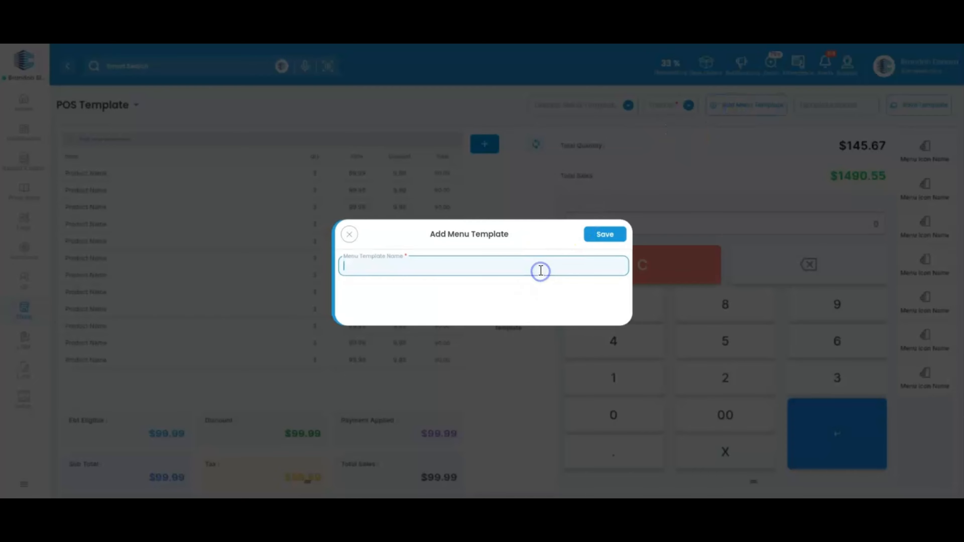
pyautogui.write('MainMenu')
pyautogui.press('Return')
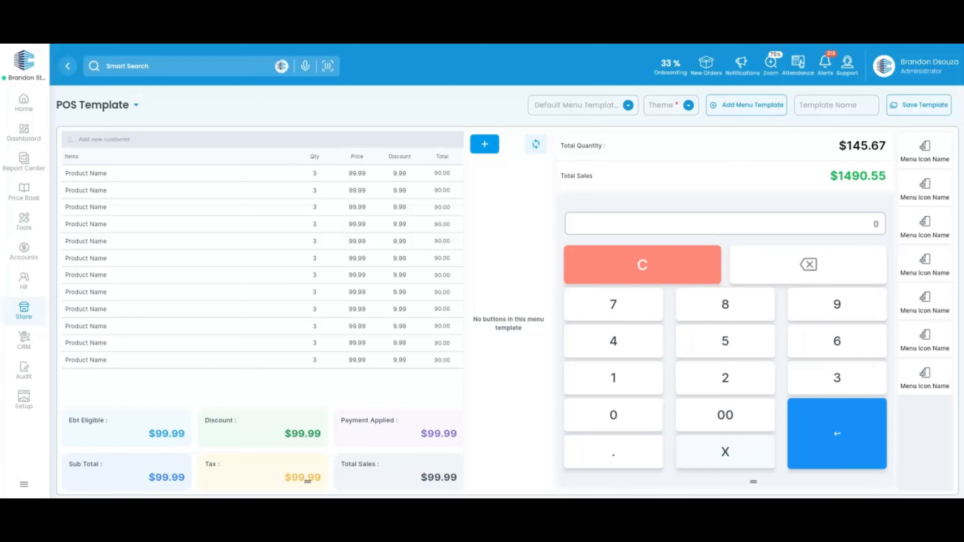
# Step: Load the Main Menu, SpeedKeys and Pizza menu templates in turn as the default to preview their buttons
pyautogui.click(572, 101)
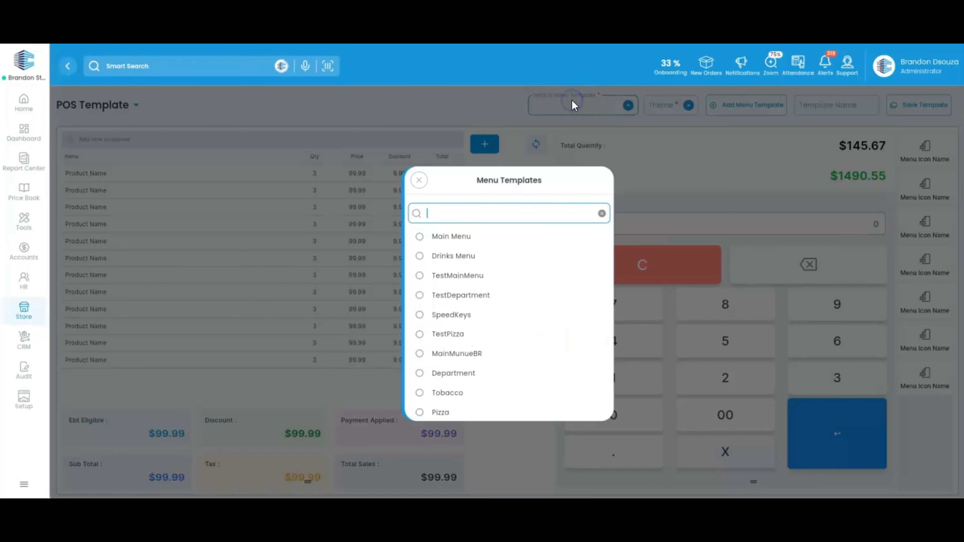
pyautogui.click(470, 239)
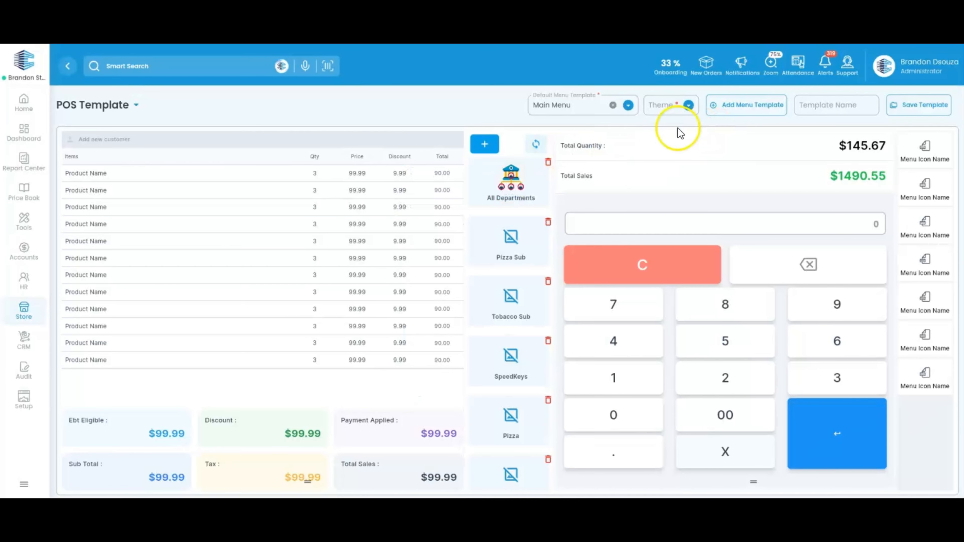
pyautogui.click(613, 106)
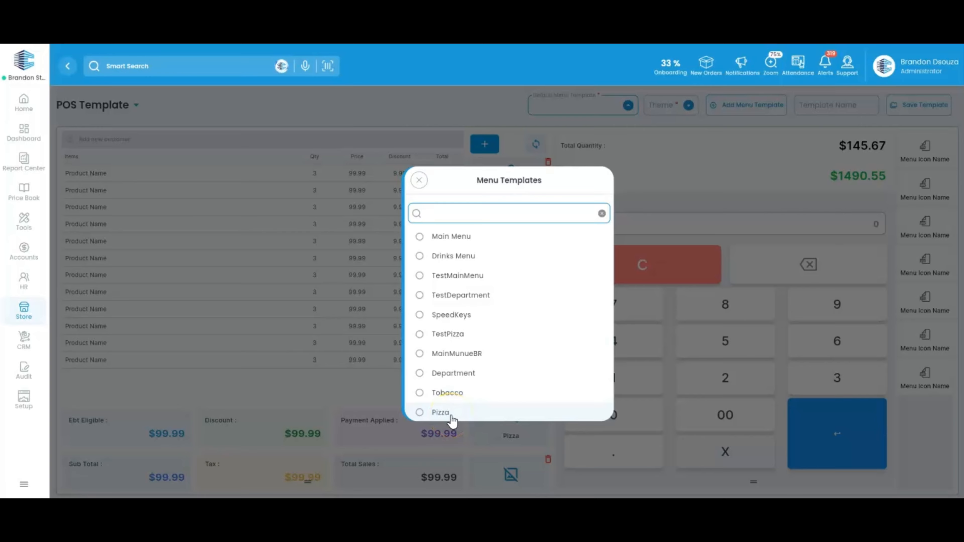
pyautogui.click(475, 317)
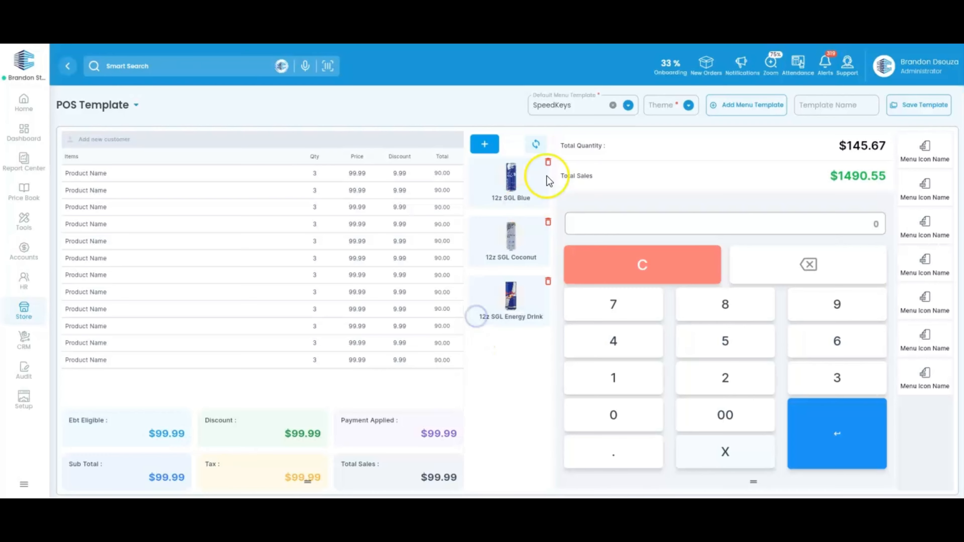
pyautogui.click(590, 113)
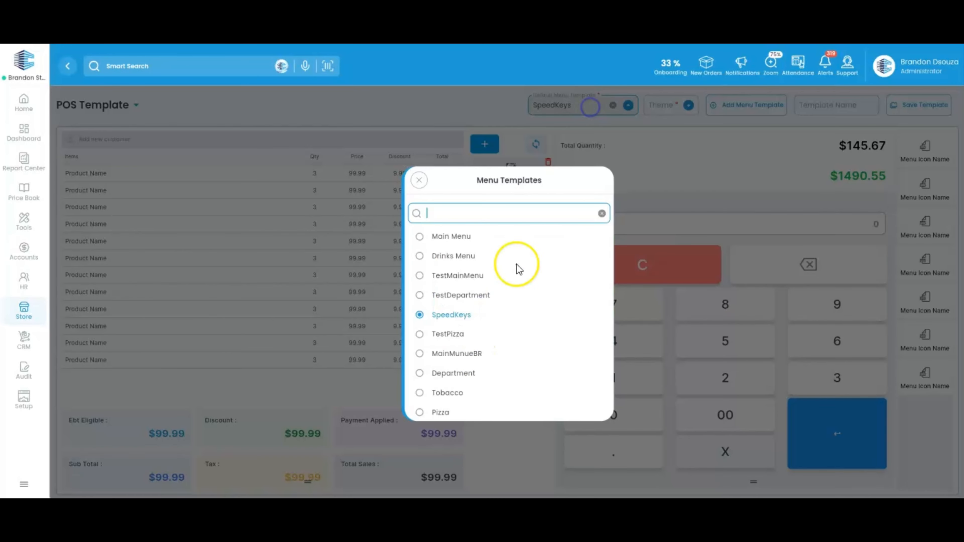
pyautogui.click(468, 414)
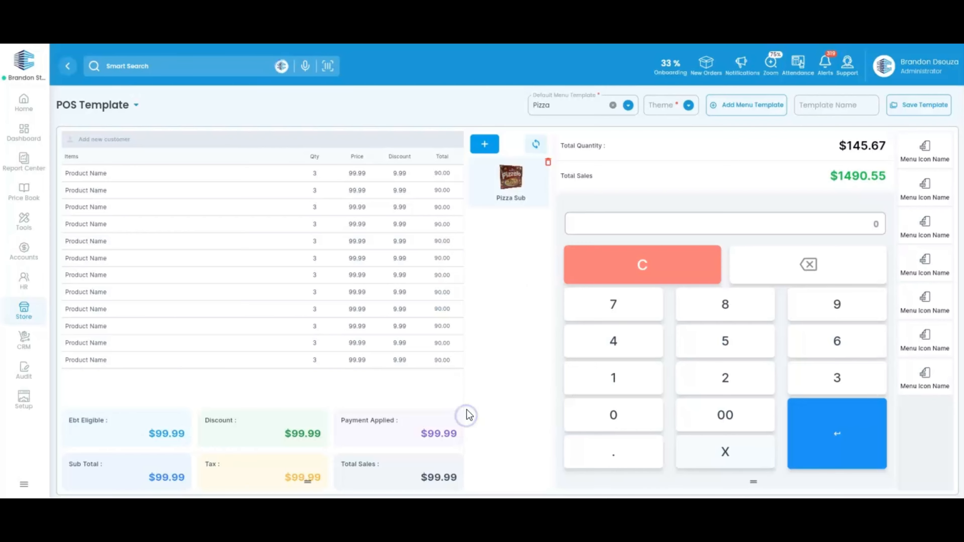
# Step: Set the default menu template to Main Menu
pyautogui.click(612, 105)
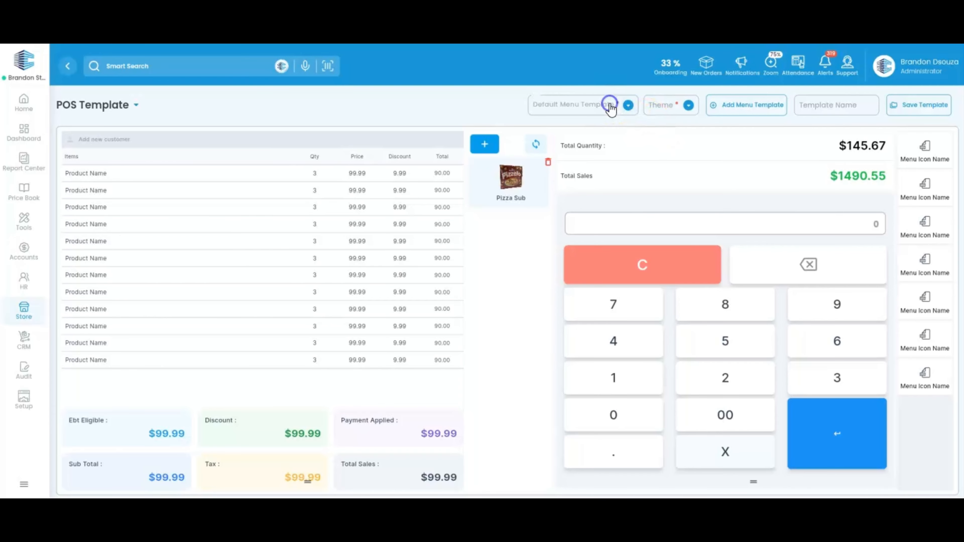
pyautogui.click(627, 105)
pyautogui.click(527, 240)
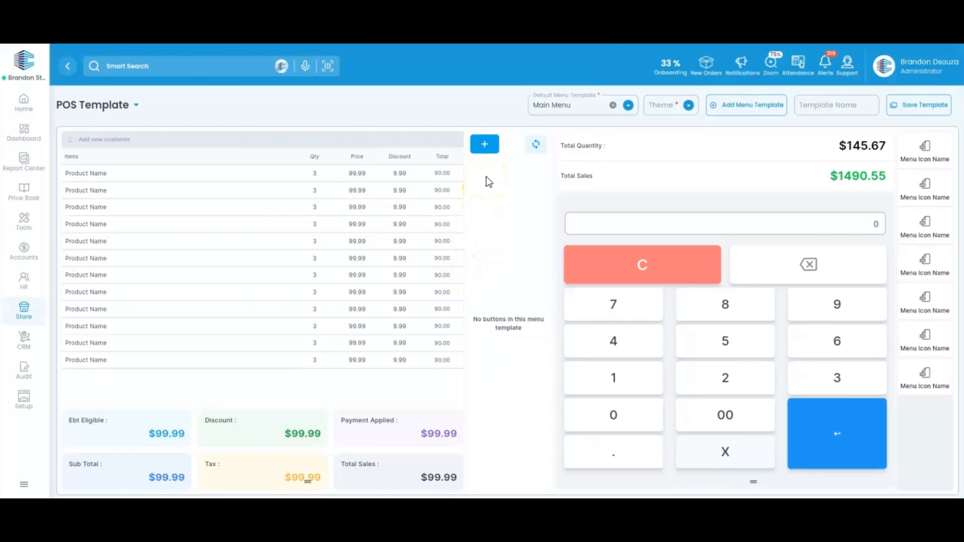
# Step: Start a new button in the Main Menu template with the button type All Department
pyautogui.click(488, 143)
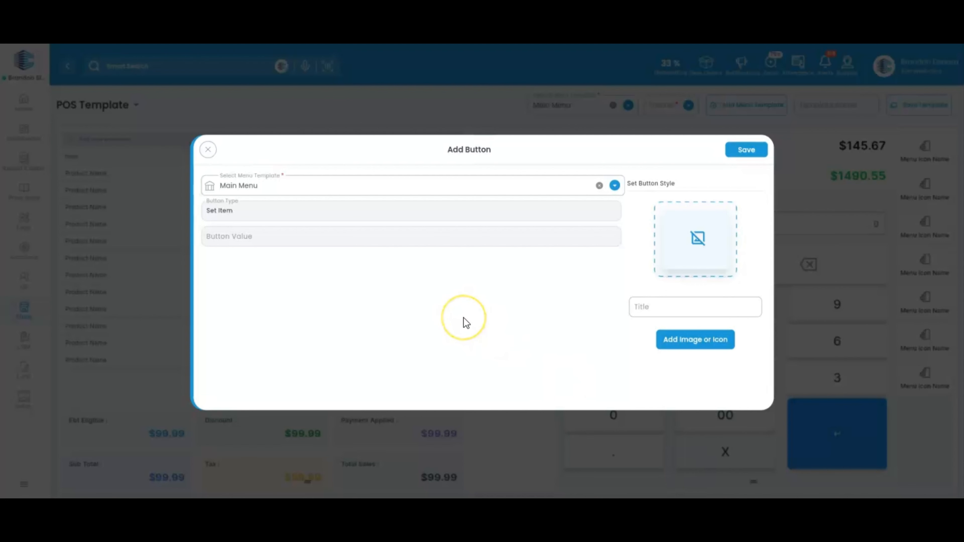
pyautogui.click(398, 209)
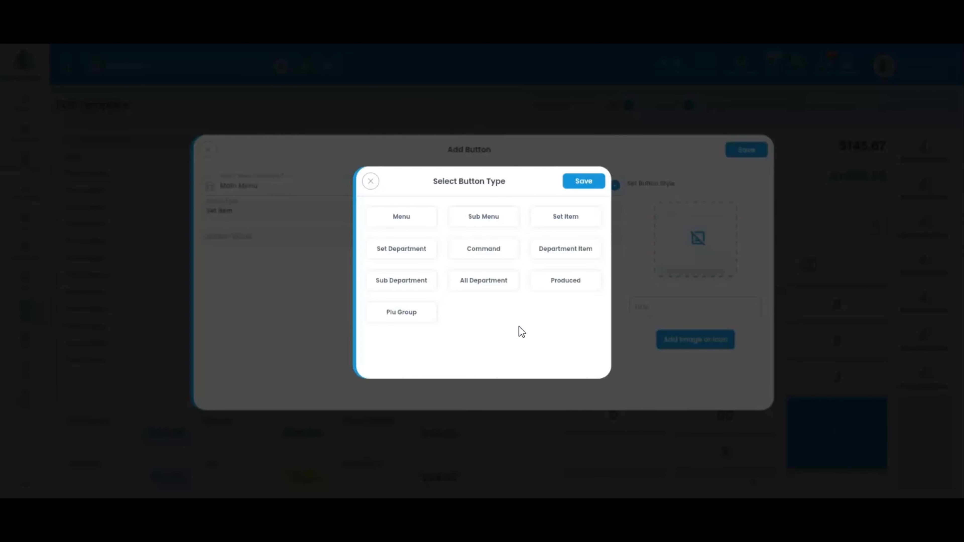
pyautogui.click(487, 280)
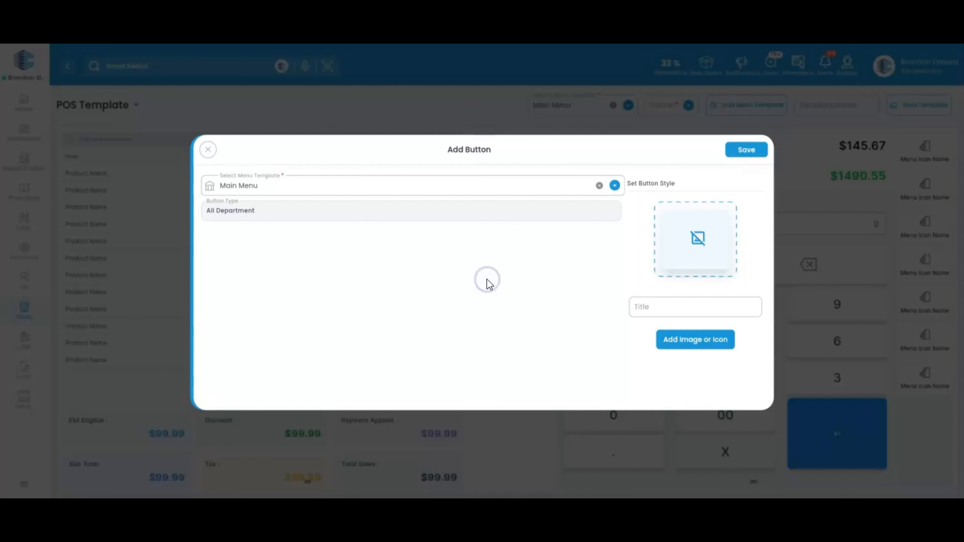
# Step: Give the new button the all department icon from the image library and the title All Department, and save it
pyautogui.click(709, 337)
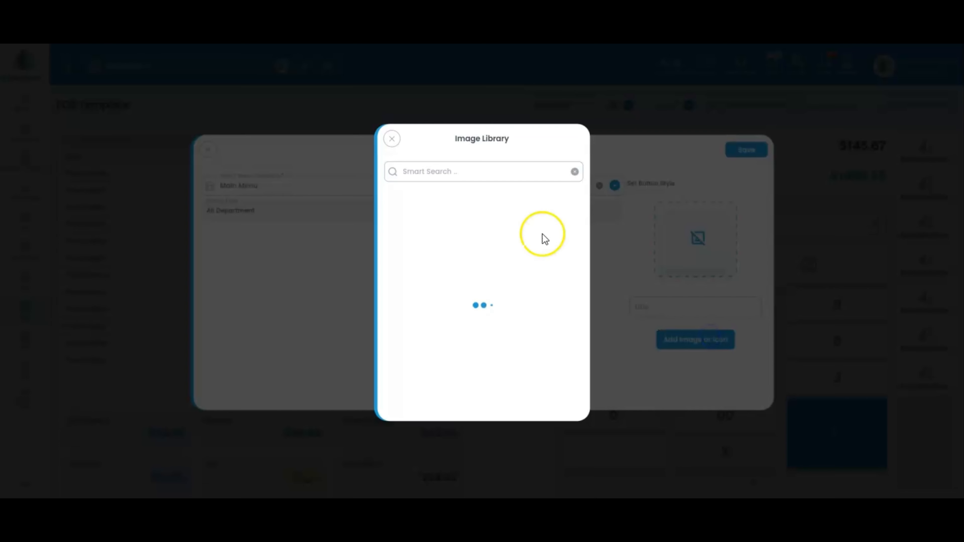
pyautogui.click(476, 172)
pyautogui.write('all ')
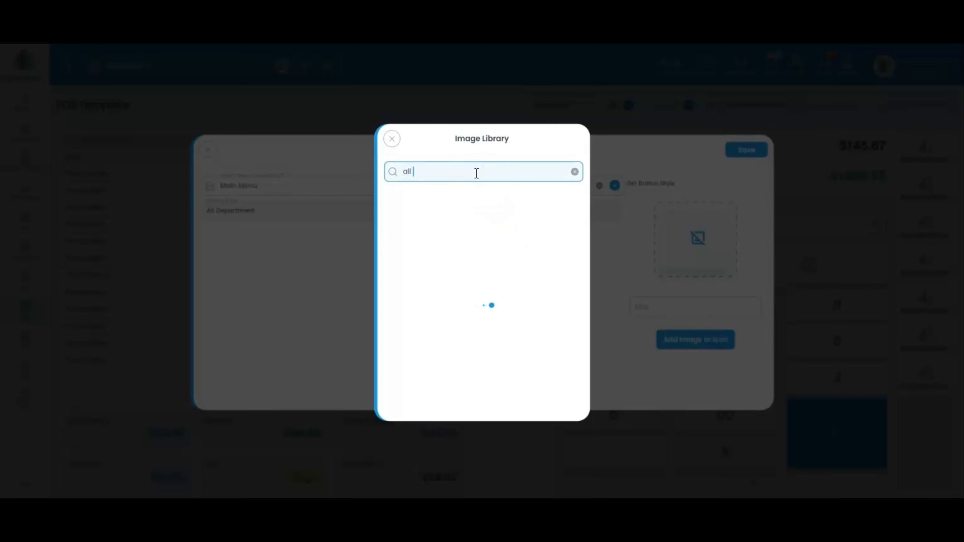
pyautogui.write('department')
pyautogui.click(432, 231)
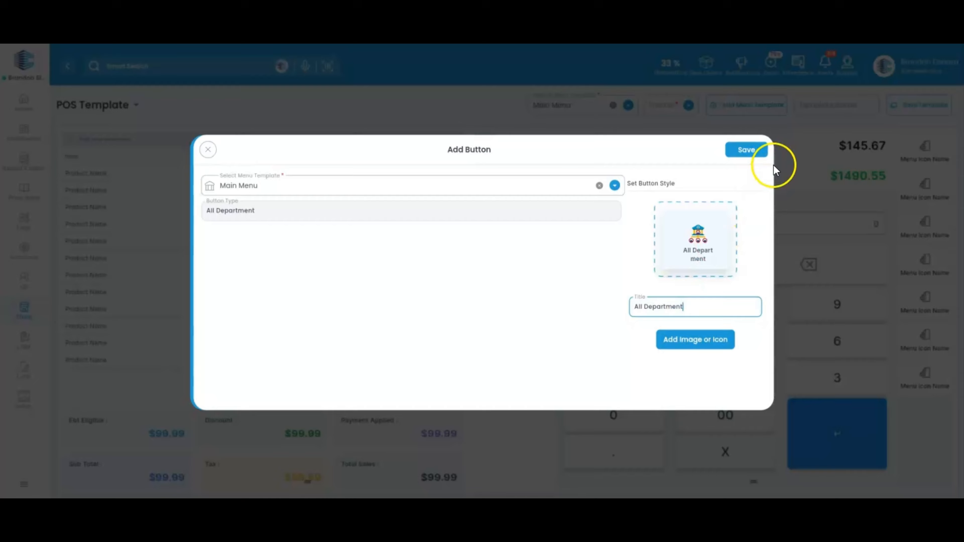
pyautogui.click(751, 154)
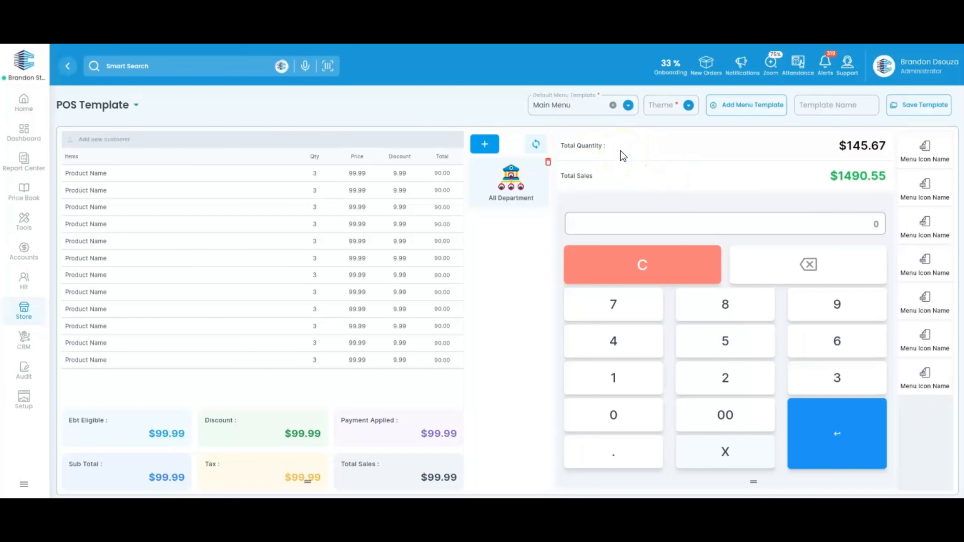
# Step: Add a menu template named SpeedKeys
pyautogui.click(741, 110)
pyautogui.write('SpeedKeys')
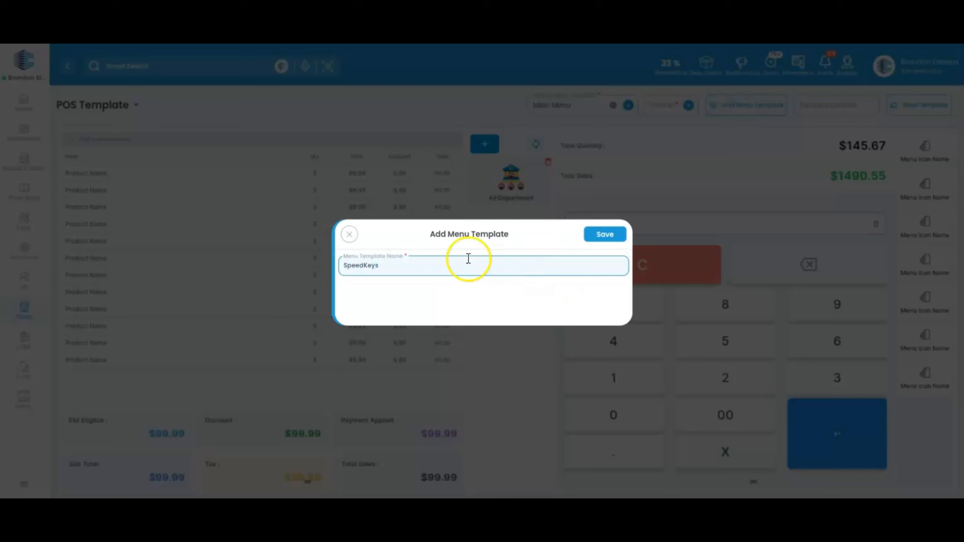
pyautogui.press('Return')
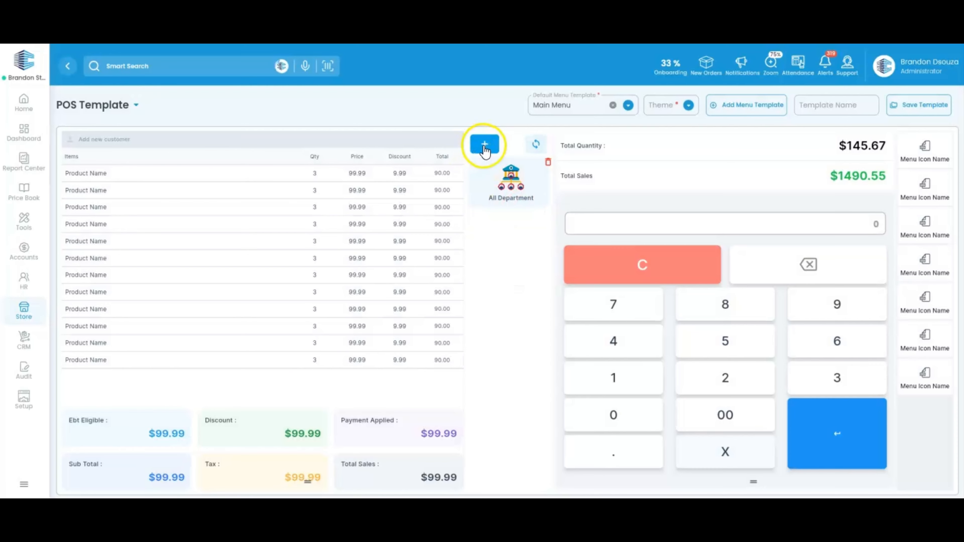
# Step: Add a Sub Menu button to Main Menu that links to the SpeedKeys menu template, and save it
pyautogui.click(483, 144)
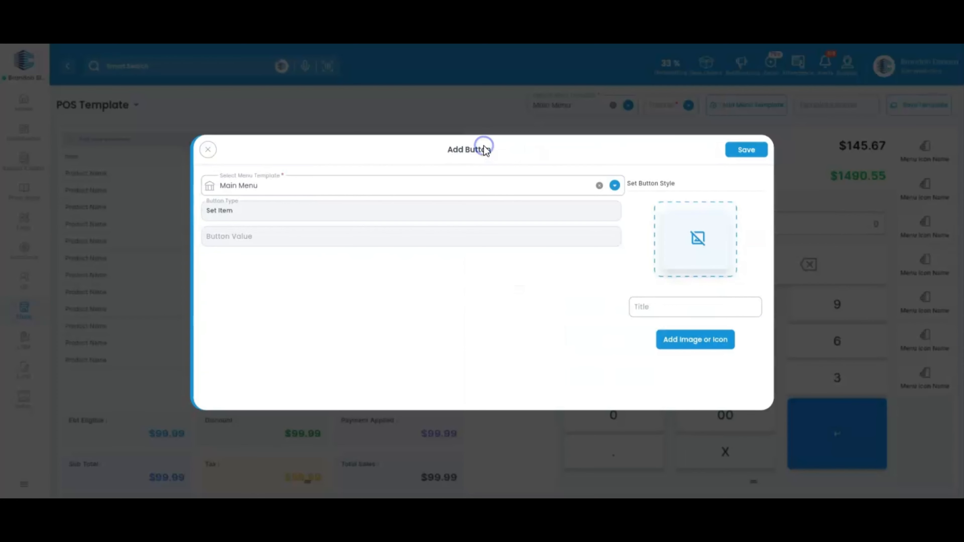
pyautogui.click(422, 215)
pyautogui.click(473, 218)
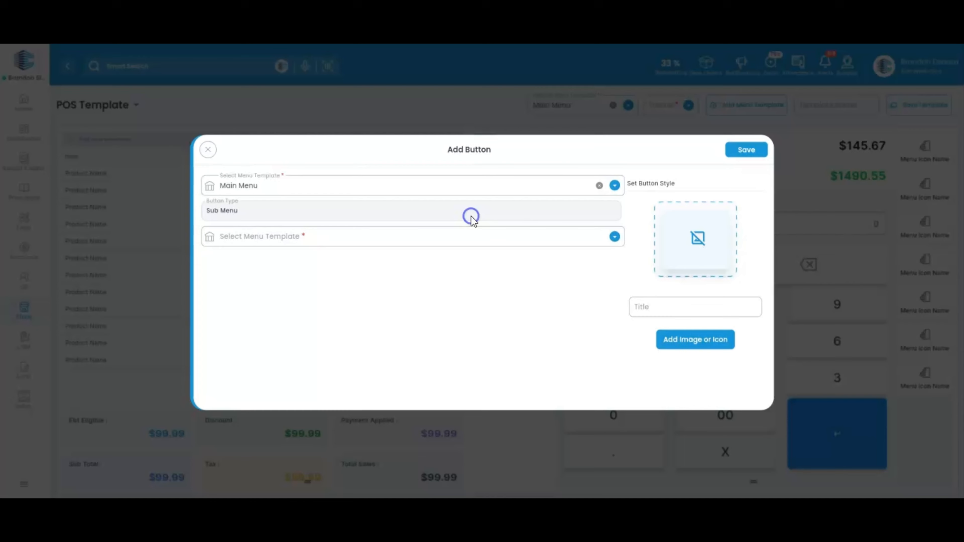
pyautogui.click(453, 236)
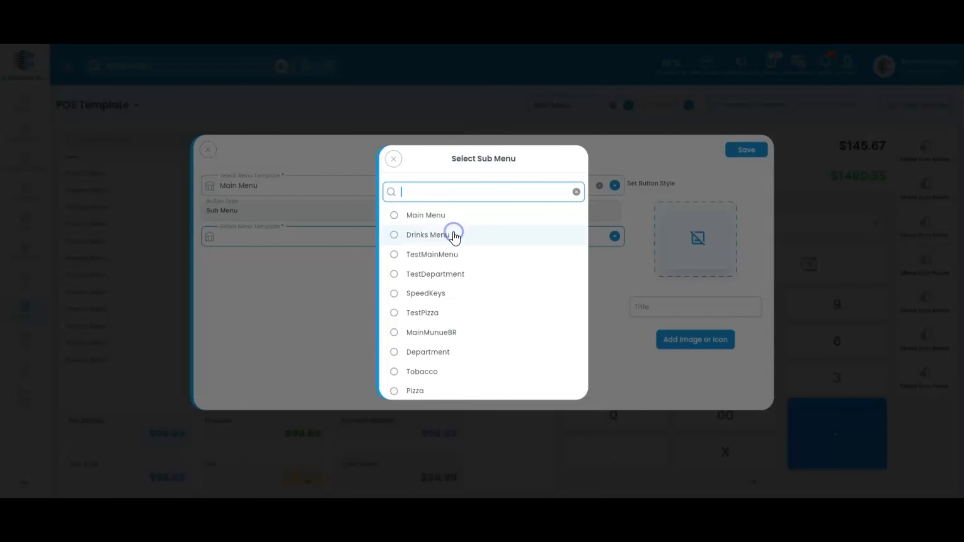
pyautogui.click(439, 294)
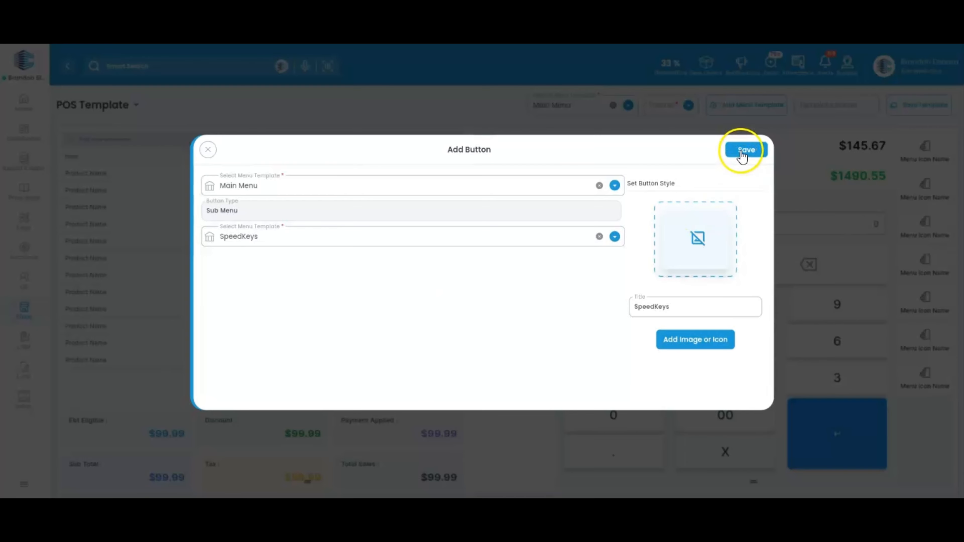
pyautogui.click(743, 152)
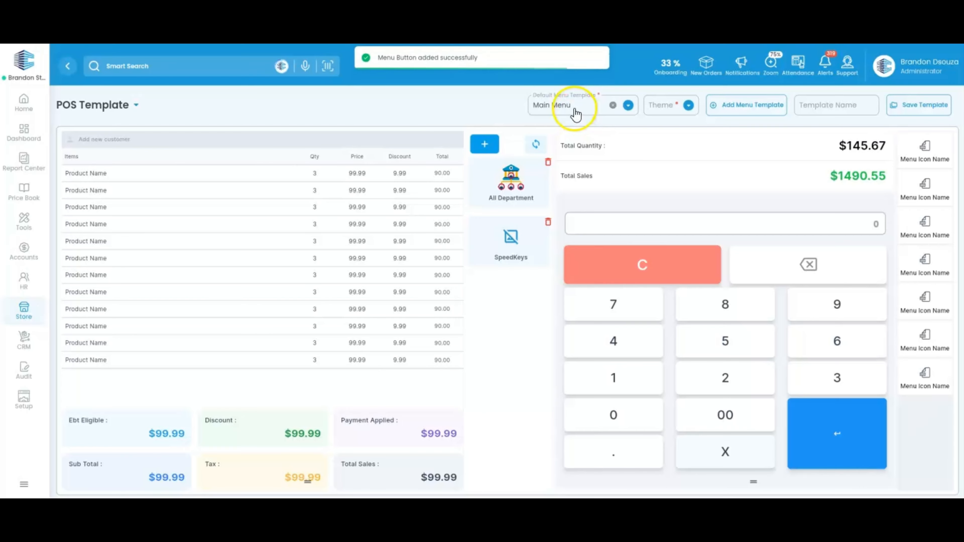
pyautogui.click(574, 110)
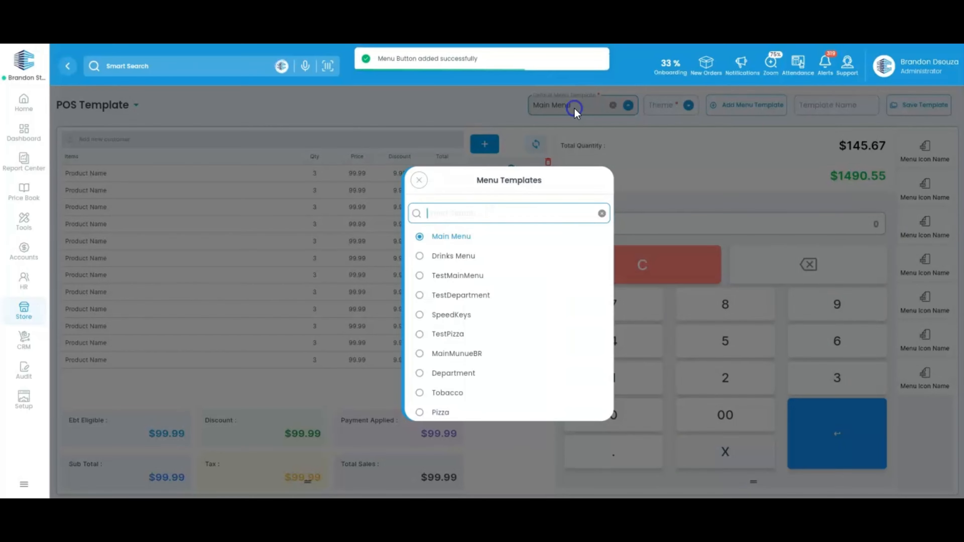
pyautogui.click(419, 179)
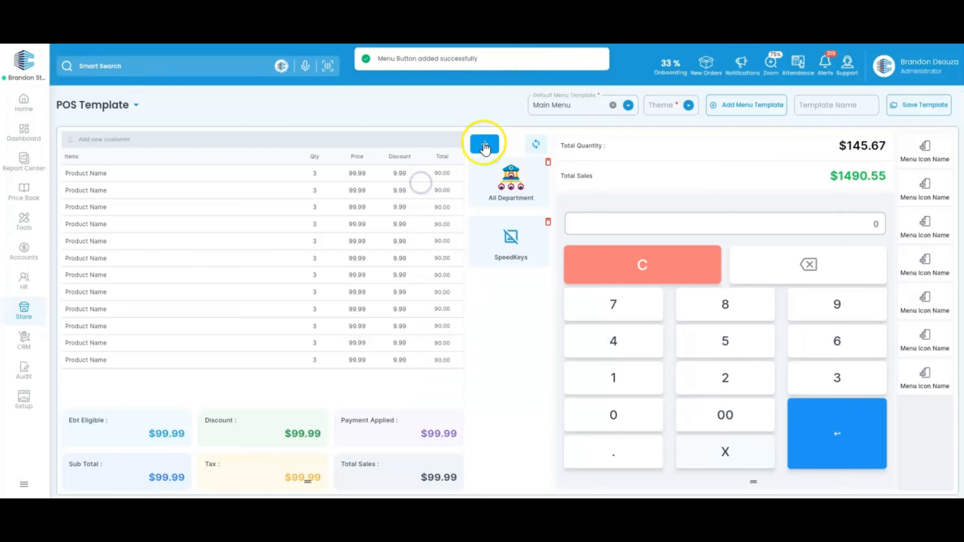
pyautogui.click(484, 145)
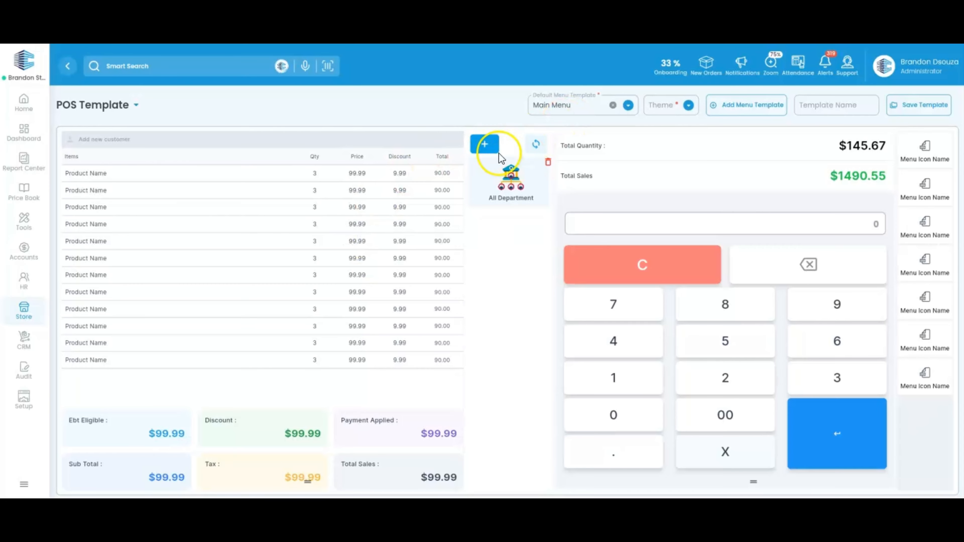
# Step: Switch to the SpeedKeys menu template and start a new Set Item button for the item 12z SGL Green
pyautogui.click(545, 117)
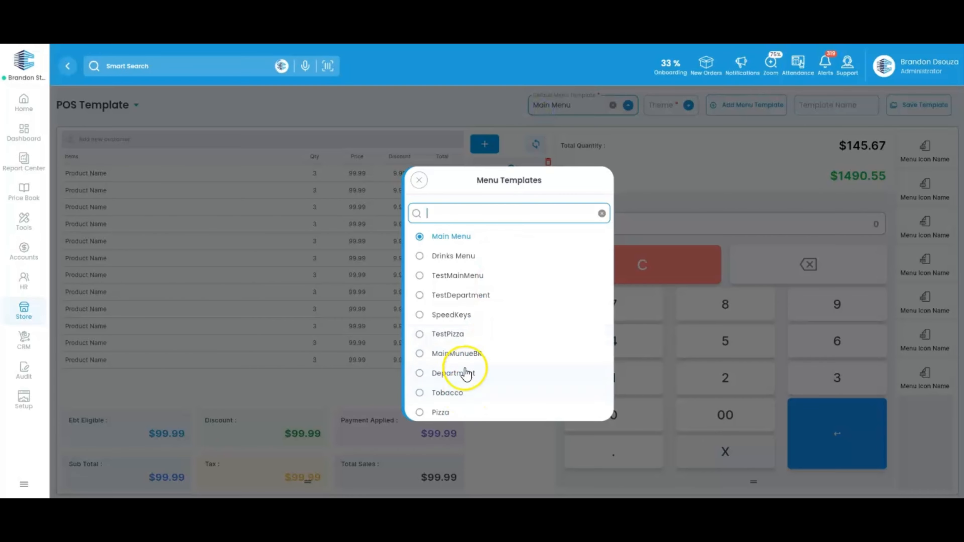
pyautogui.click(469, 316)
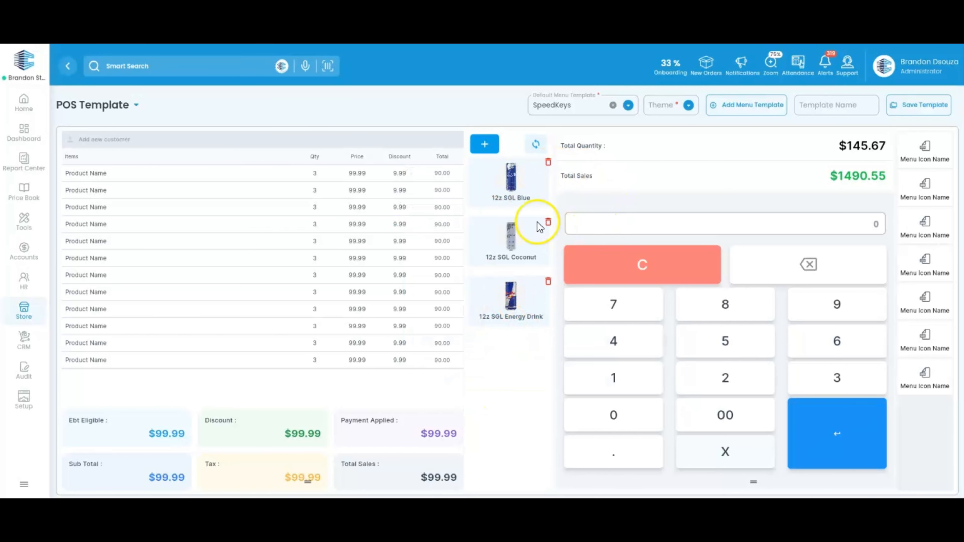
pyautogui.click(484, 144)
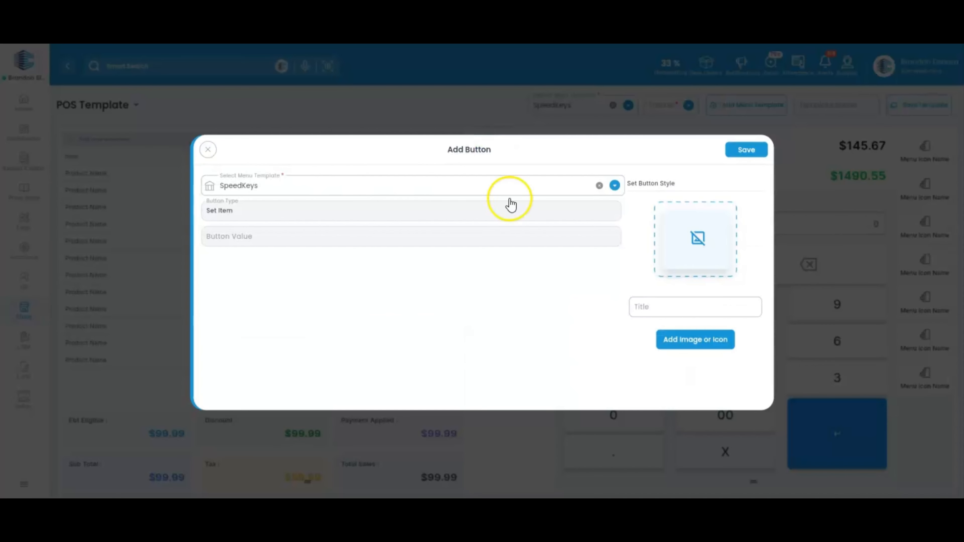
pyautogui.click(507, 211)
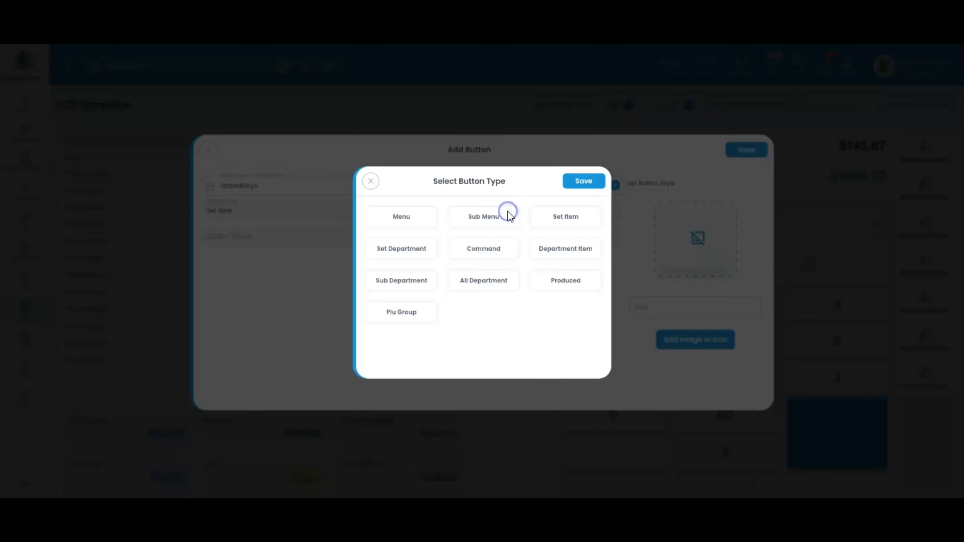
pyautogui.click(579, 218)
pyautogui.click(556, 239)
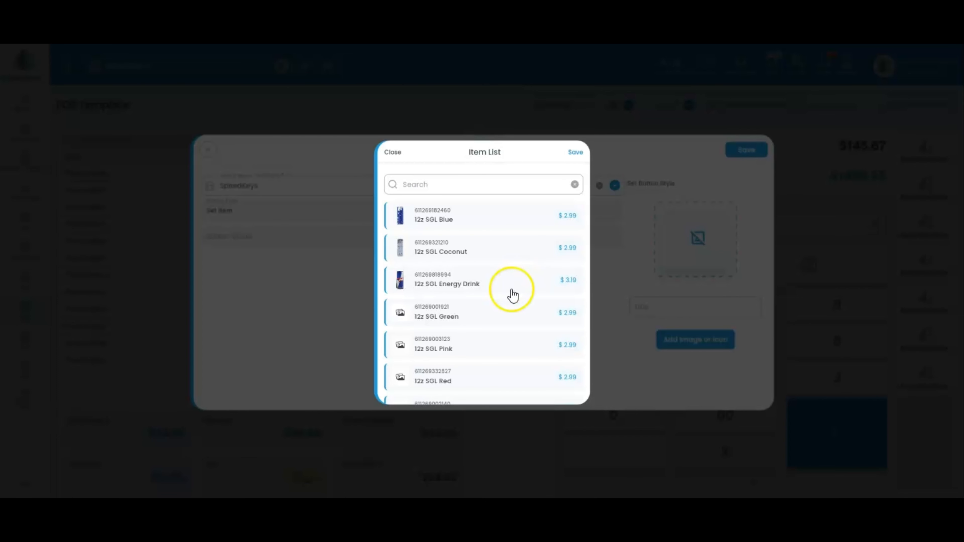
pyautogui.click(497, 315)
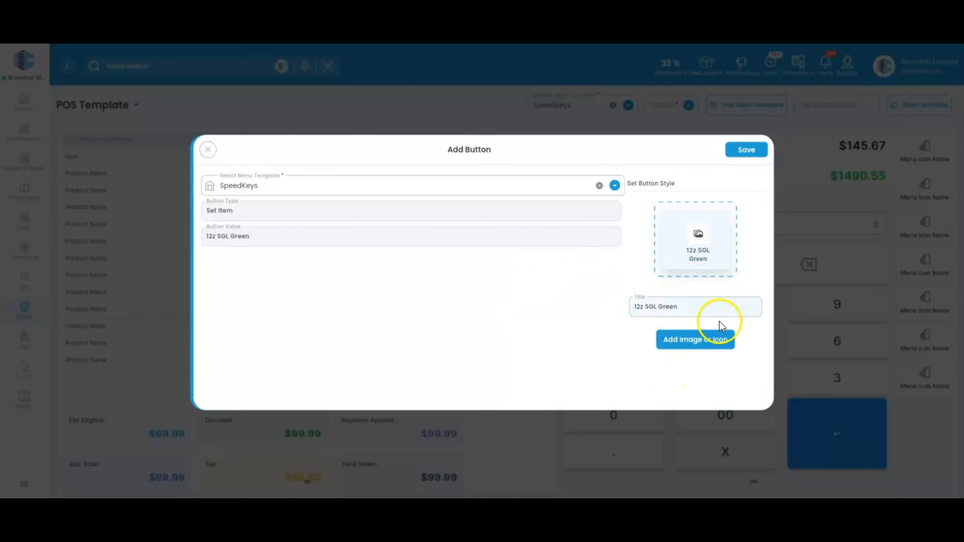
# Step: Give the new SpeedKeys button the Monster Drink image from the image library and the title Speed Keys, and save it
pyautogui.click(705, 344)
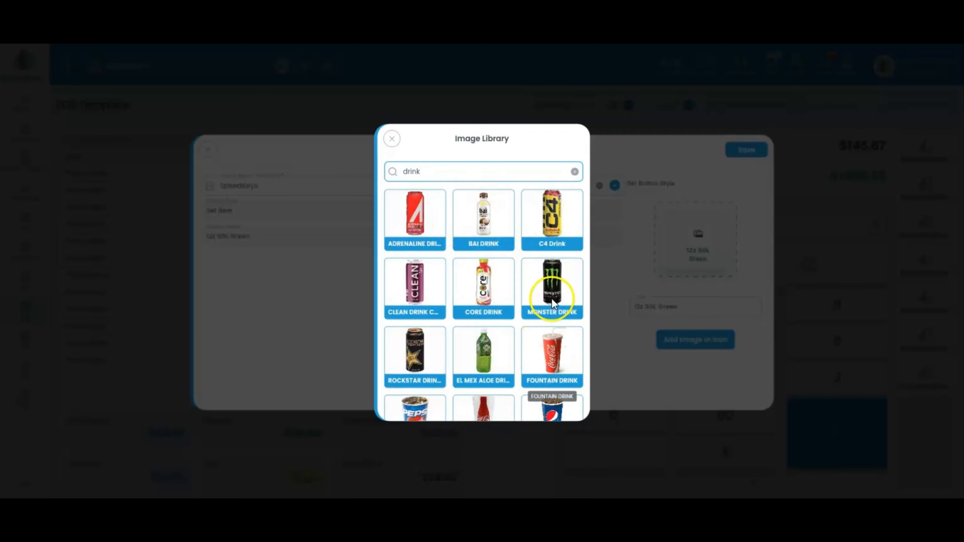
pyautogui.click(554, 281)
pyautogui.tripleClick(695, 307)
pyautogui.write('Speed Keys')
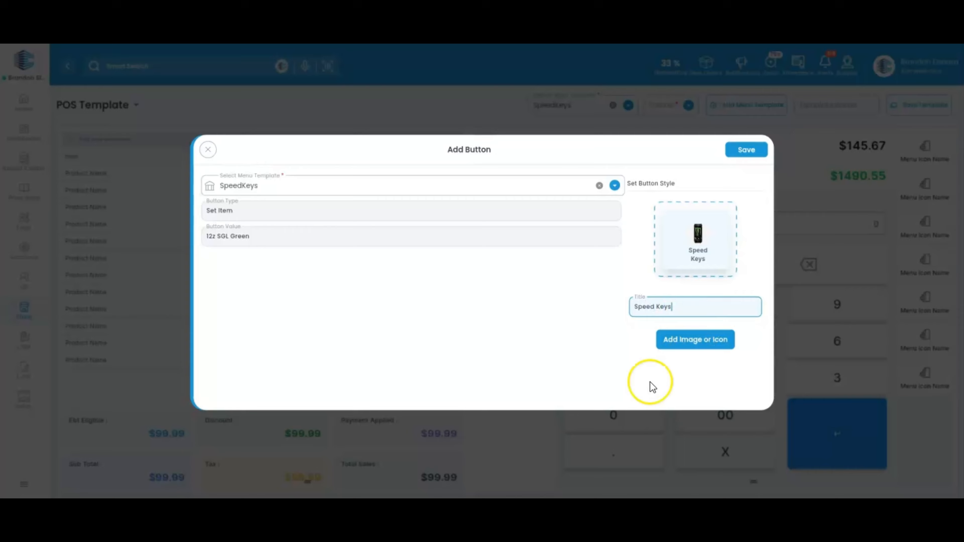
pyautogui.click(746, 146)
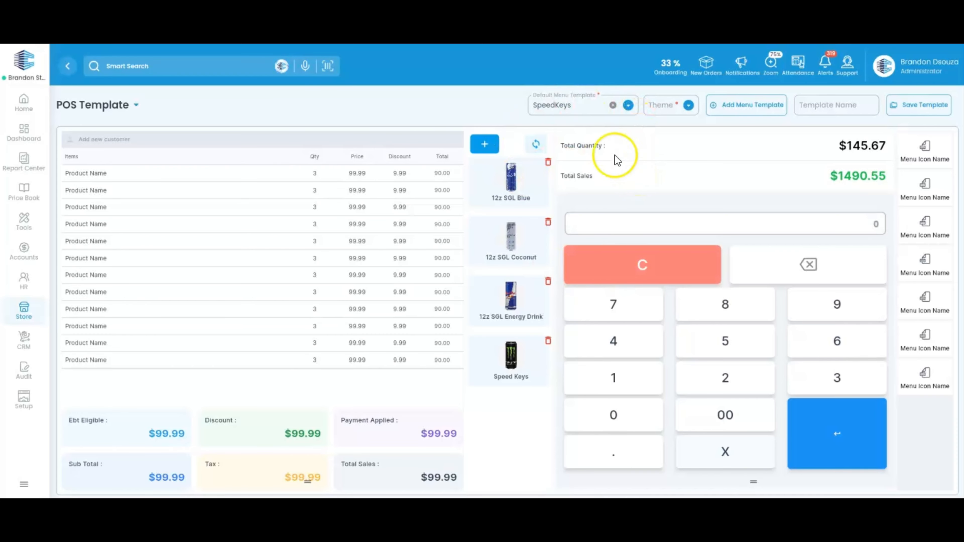
pyautogui.click(751, 111)
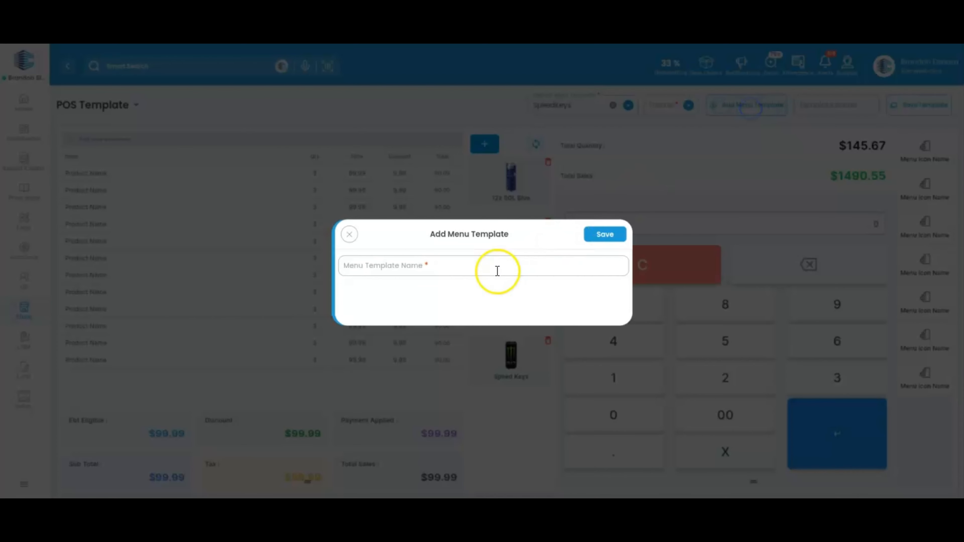
pyautogui.click(495, 267)
pyautogui.write('Pl')
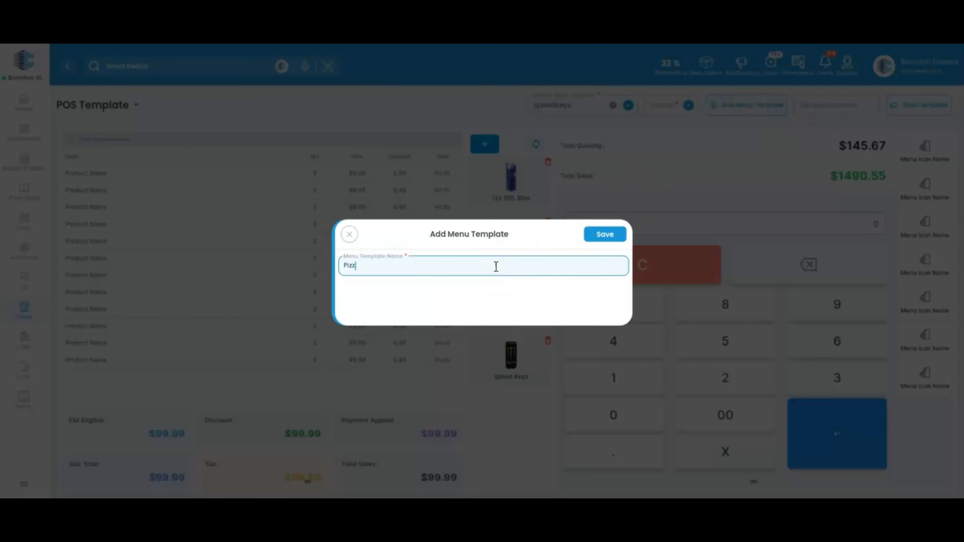
pyautogui.click(349, 234)
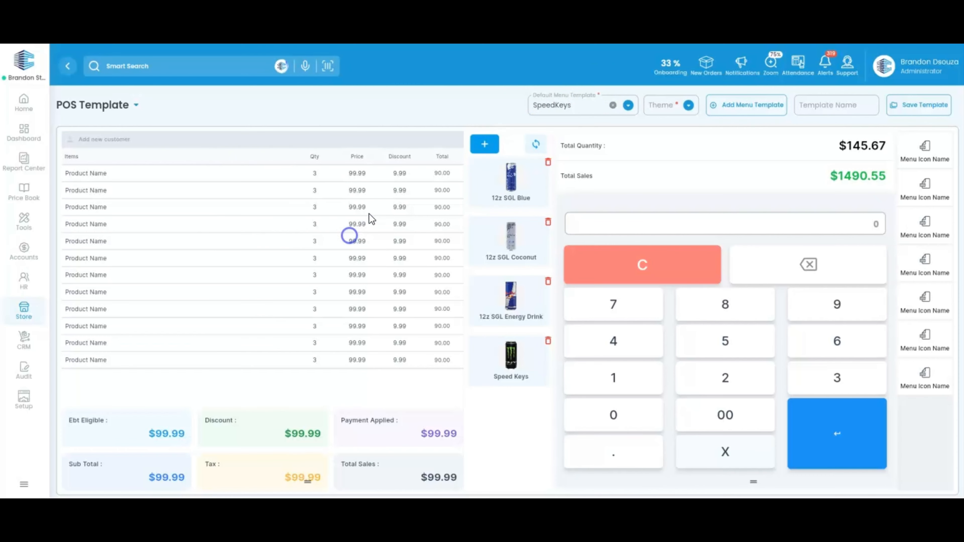
pyautogui.click(546, 101)
pyautogui.click(471, 240)
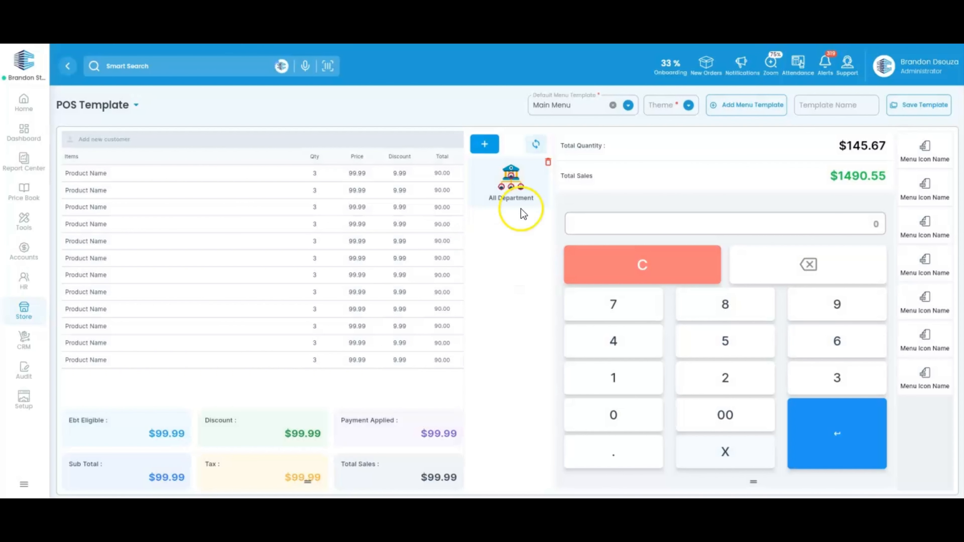
pyautogui.click(519, 207)
pyautogui.click(440, 209)
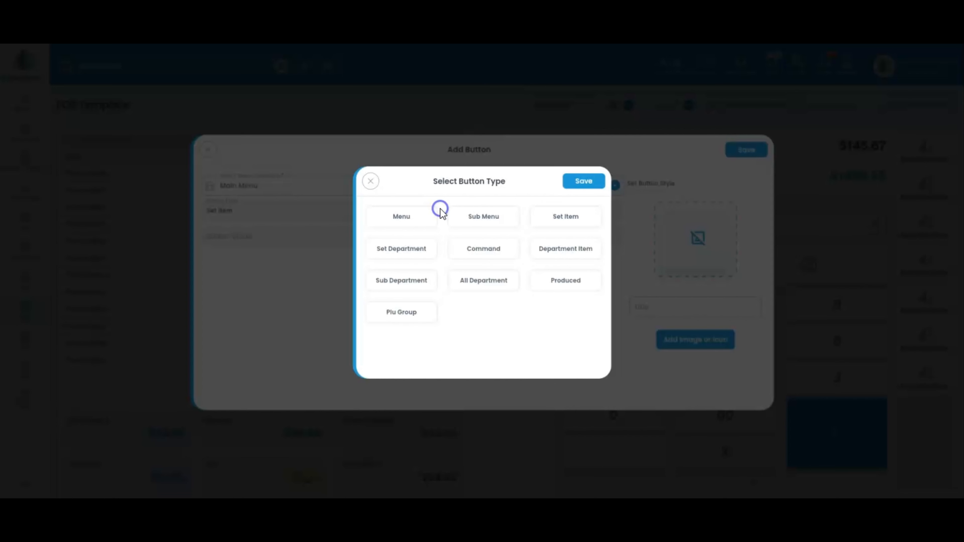
pyautogui.click(410, 276)
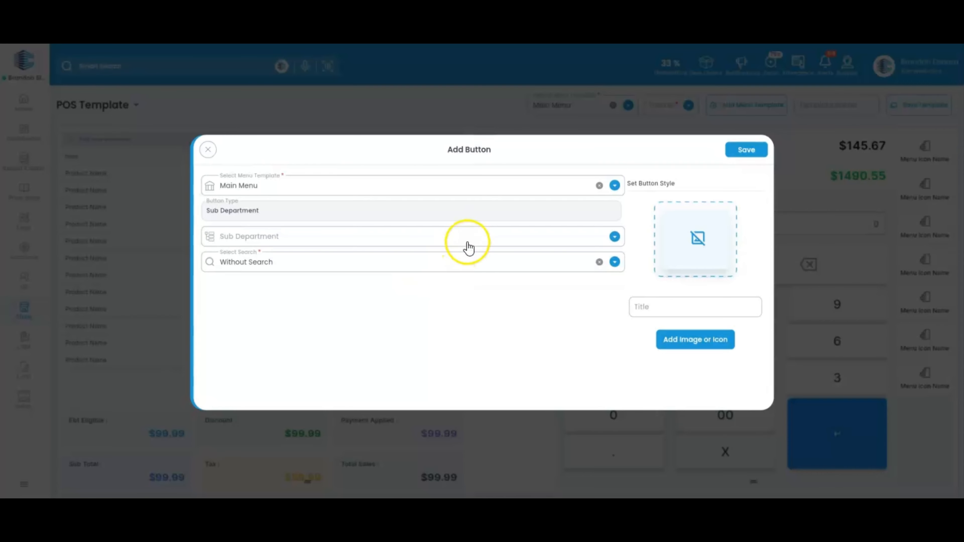
pyautogui.click(469, 236)
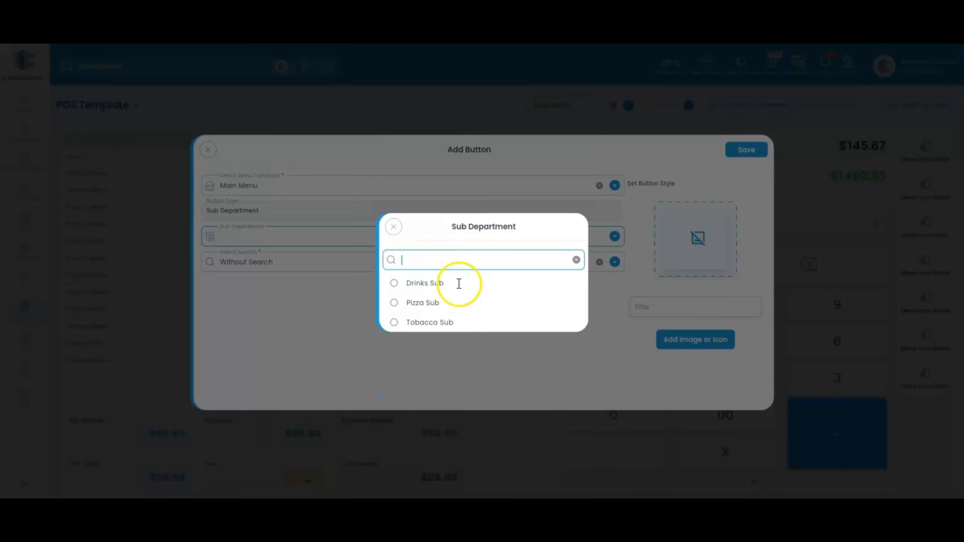
pyautogui.click(450, 307)
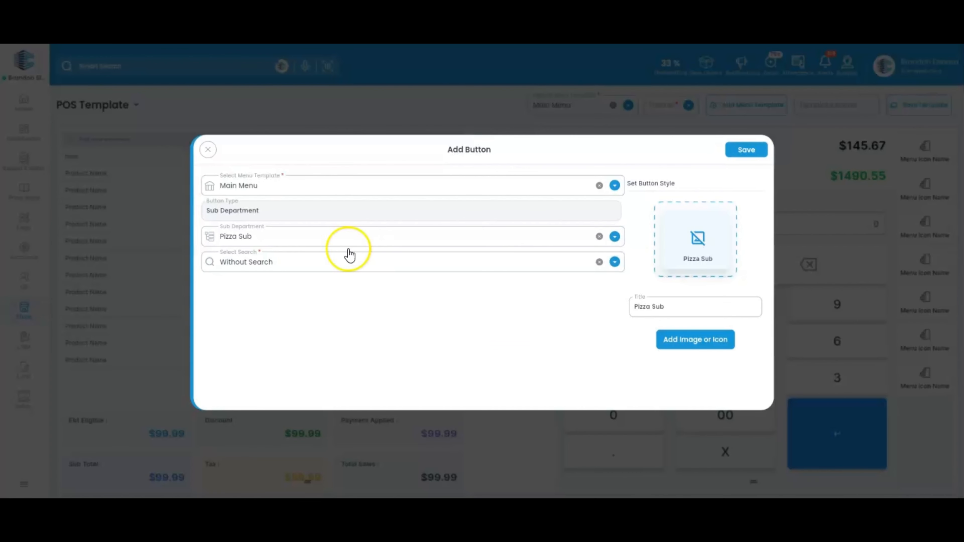
pyautogui.click(211, 152)
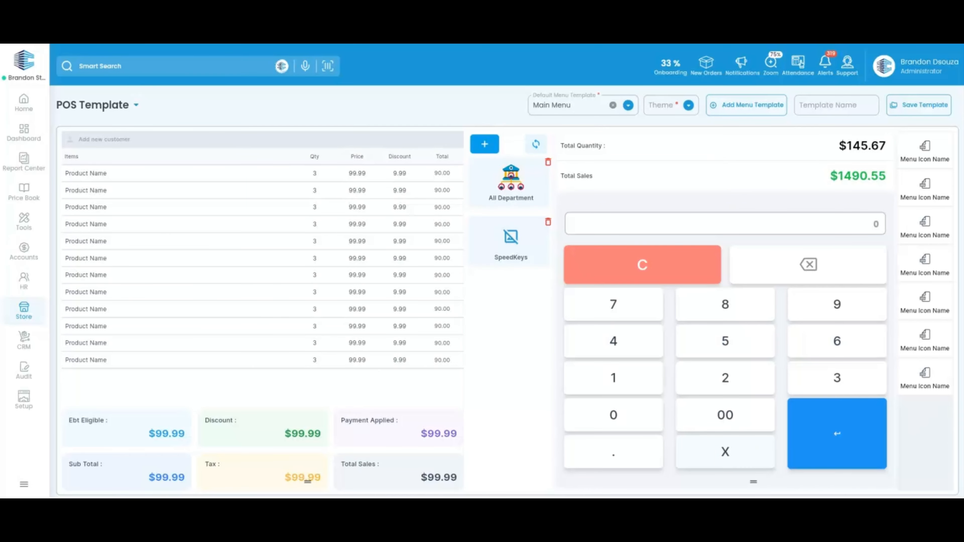
# Step: Switch to the Pizza menu template to view its buttons
pyautogui.click(555, 105)
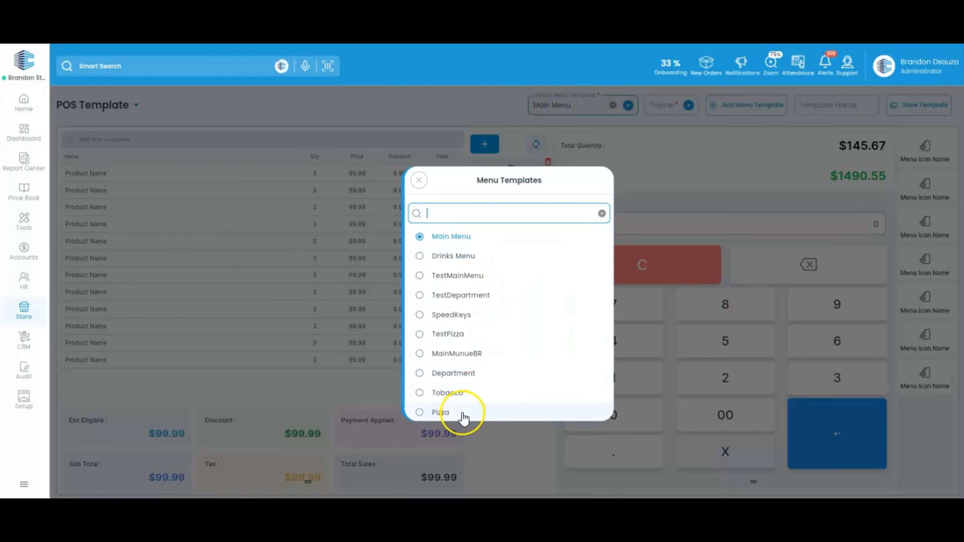
pyautogui.click(440, 412)
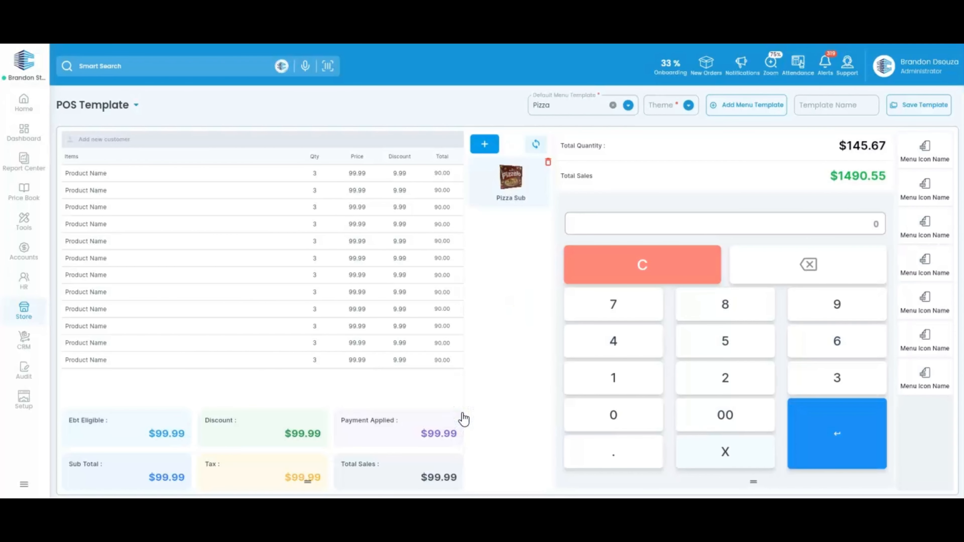
# Step: Open the Products list in the Price Book and filter it by the item name Pizza
pyautogui.click(27, 192)
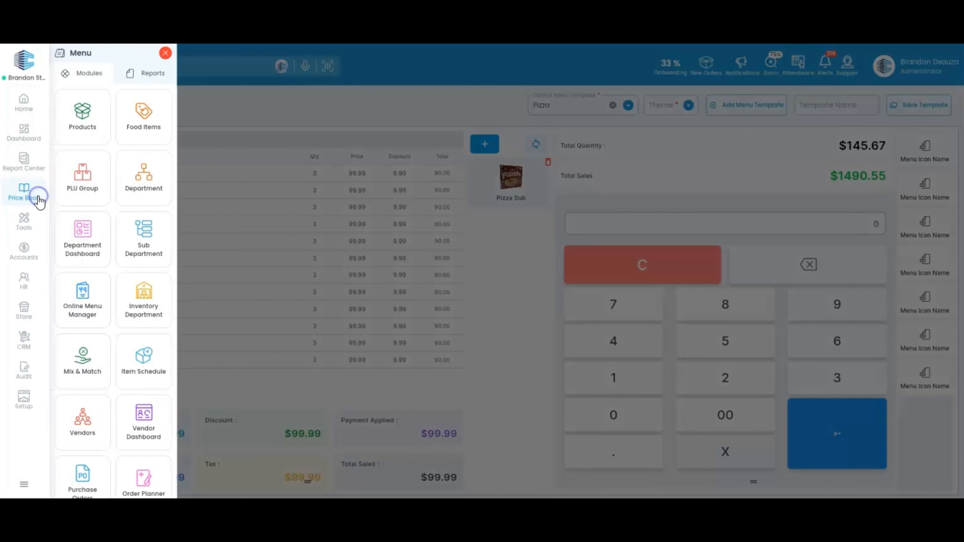
pyautogui.click(81, 123)
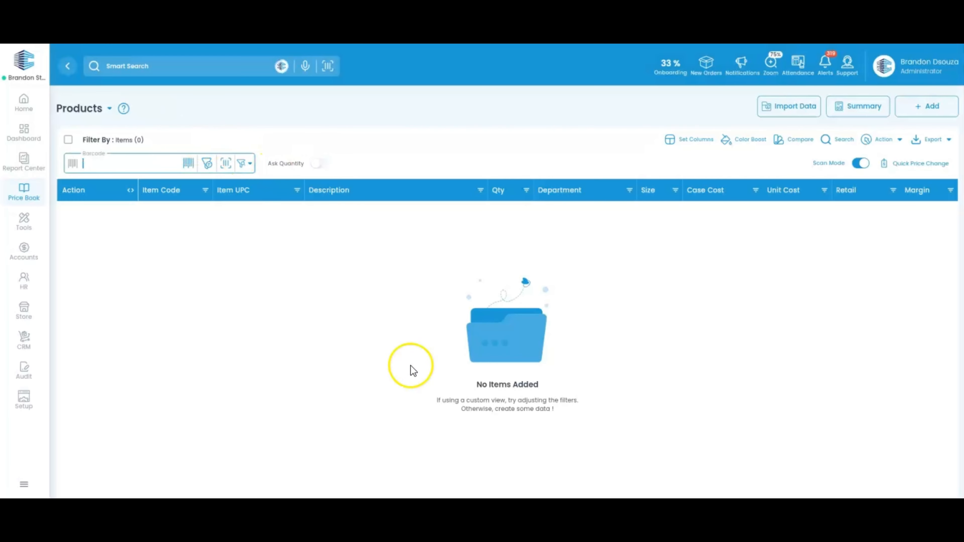
pyautogui.click(207, 163)
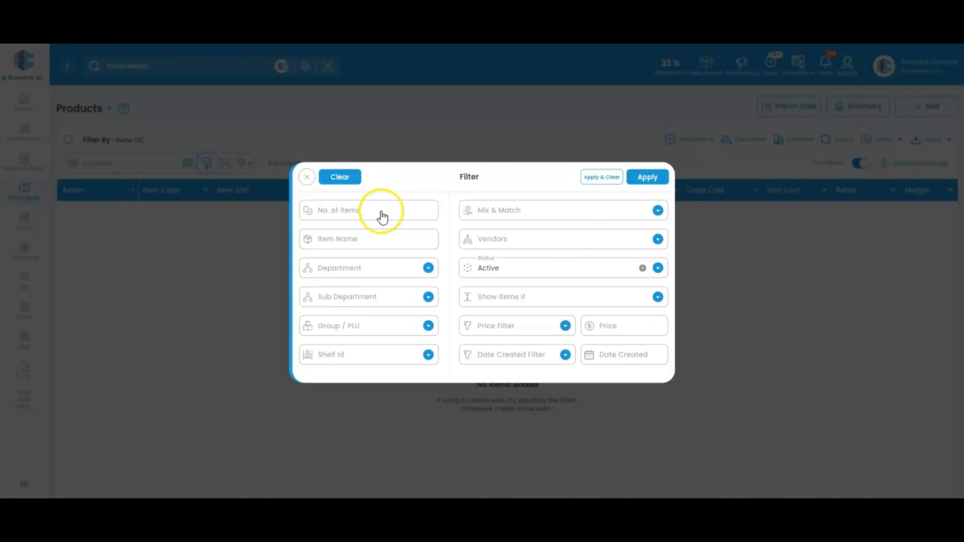
pyautogui.click(369, 242)
pyautogui.write('Pizza')
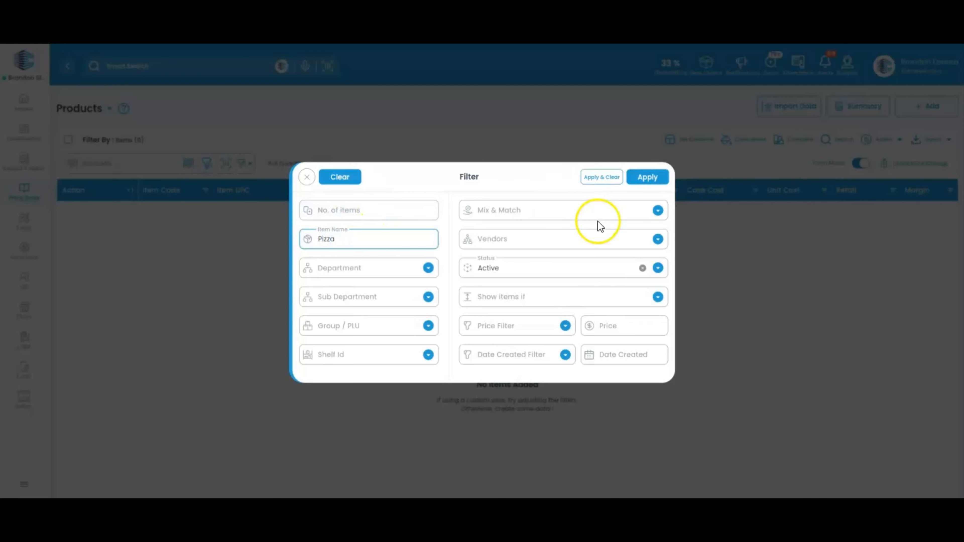
pyautogui.click(647, 177)
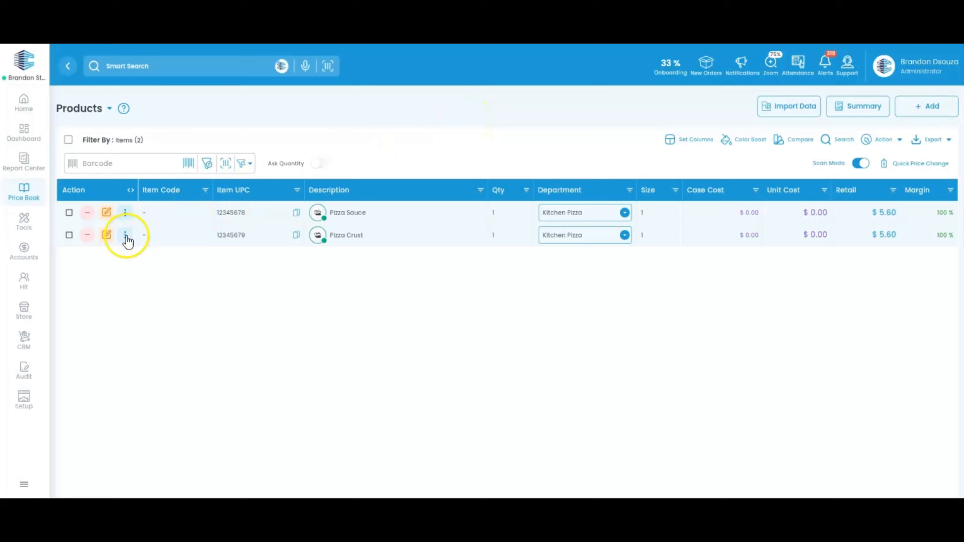
# Step: Check the department and sub department assigned to the Pizza Sauce item, and return to the POS Template page
pyautogui.click(107, 213)
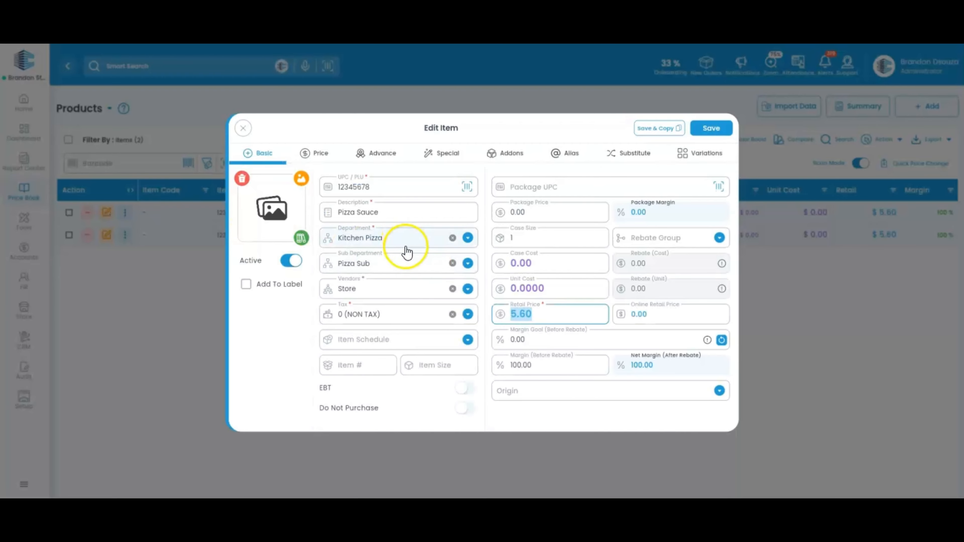
pyautogui.click(400, 265)
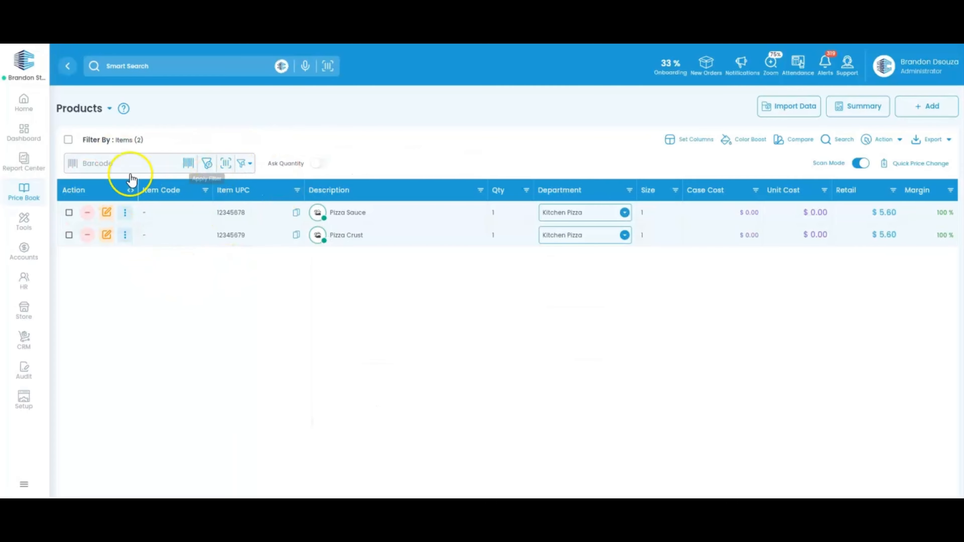
pyautogui.click(66, 69)
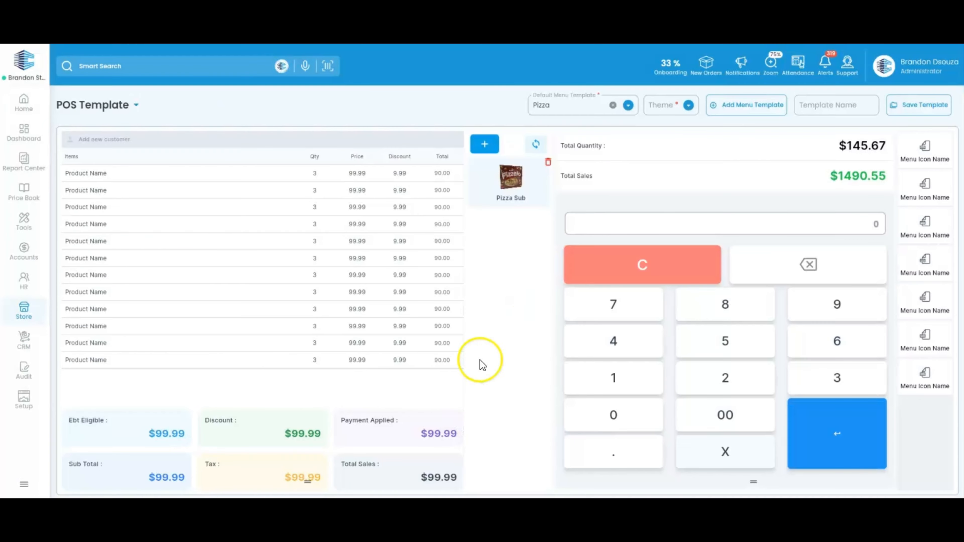
# Step: Switch to the Main Menu template and start a new Sub Department button in it for Pizza Sub
pyautogui.click(568, 105)
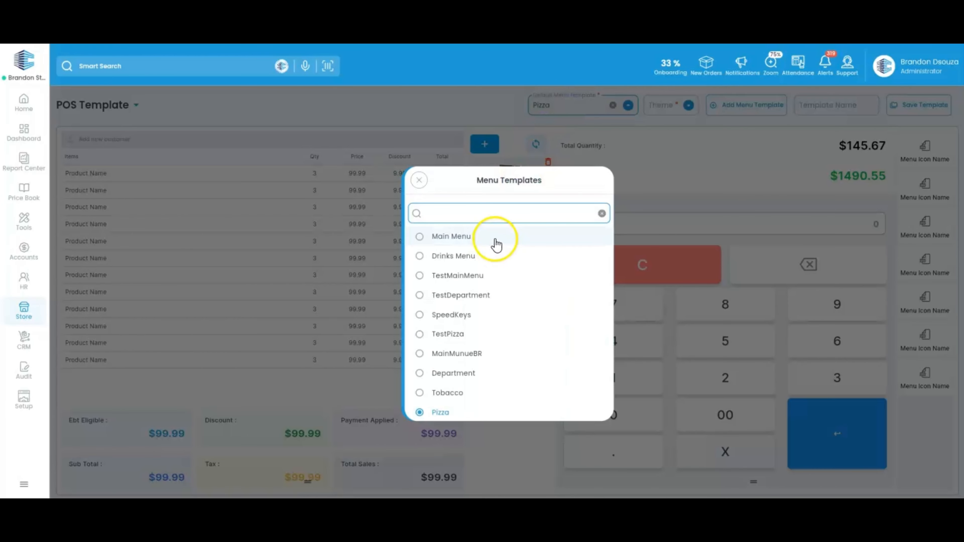
pyautogui.click(493, 237)
pyautogui.click(489, 146)
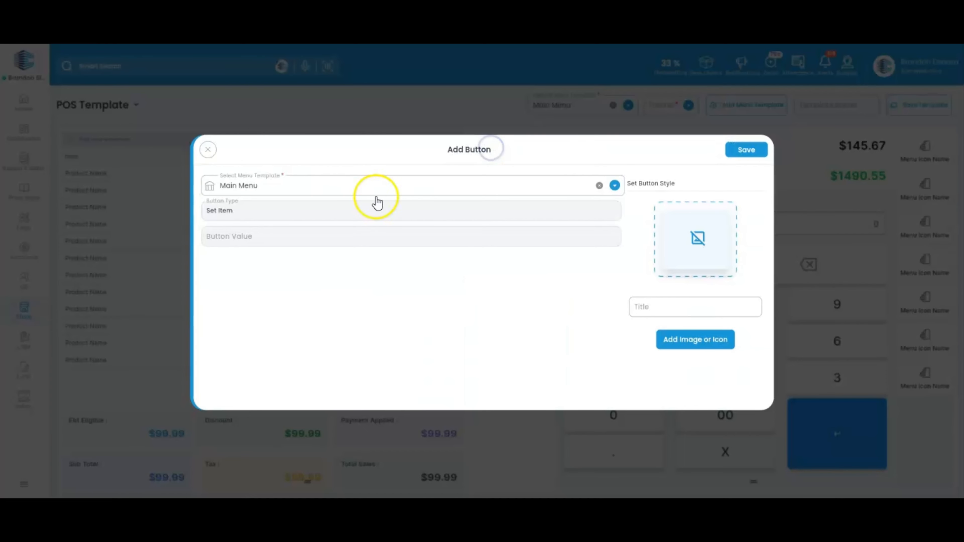
pyautogui.click(323, 213)
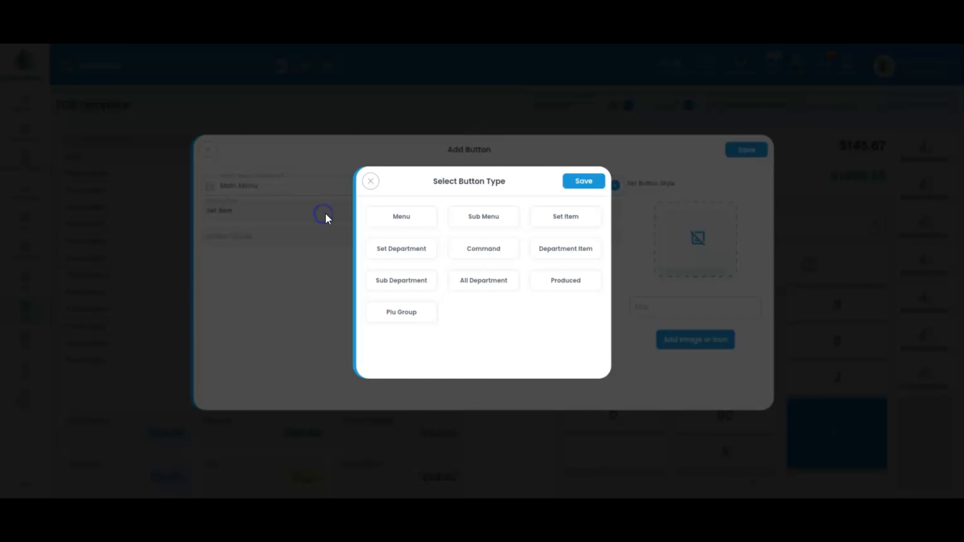
pyautogui.click(410, 276)
pyautogui.click(416, 240)
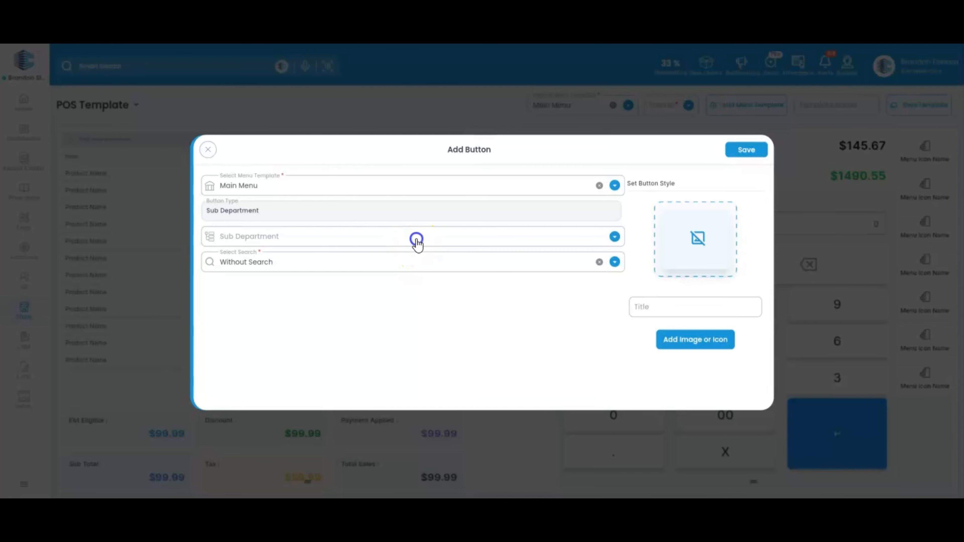
pyautogui.click(432, 303)
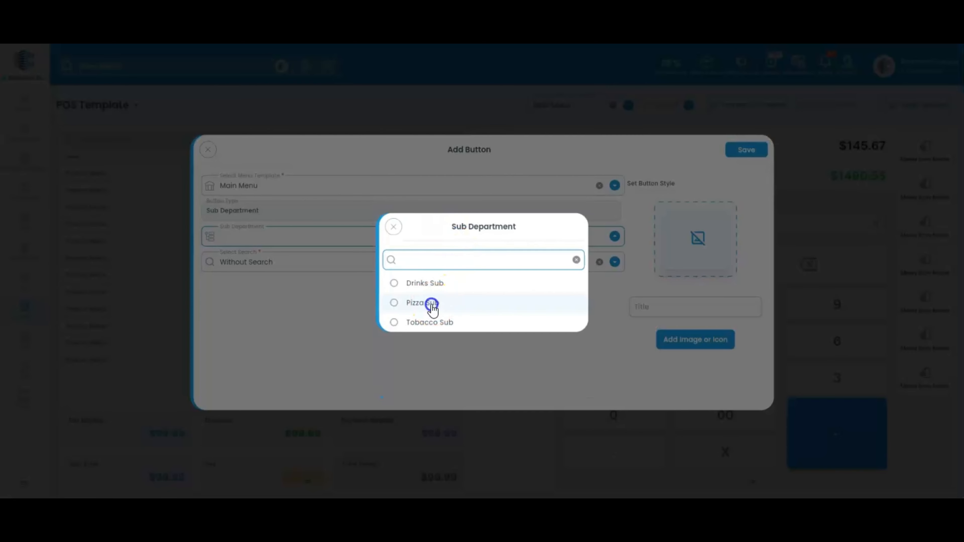
# Step: Search the image library for pizza, give the new button the Giggly Pizza image, and save it
pyautogui.click(694, 339)
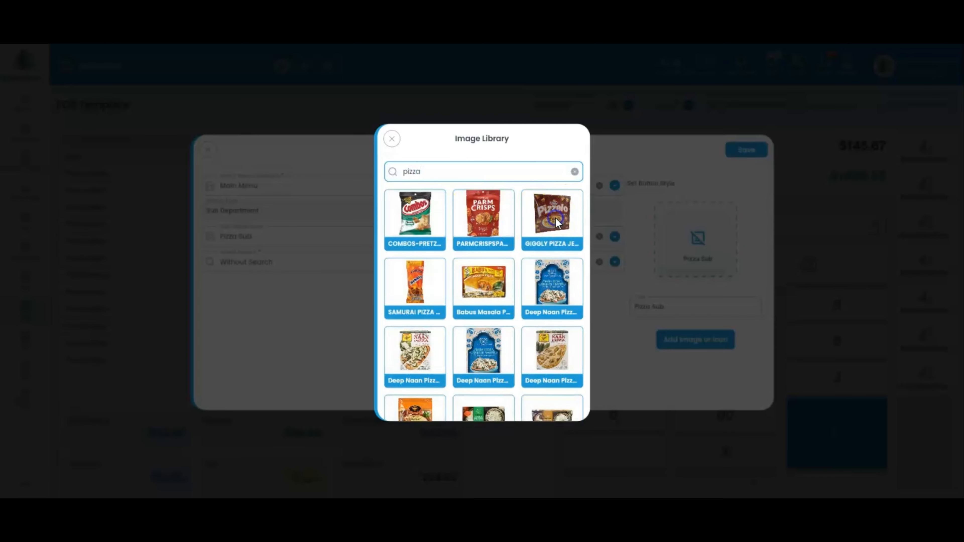
pyautogui.click(555, 218)
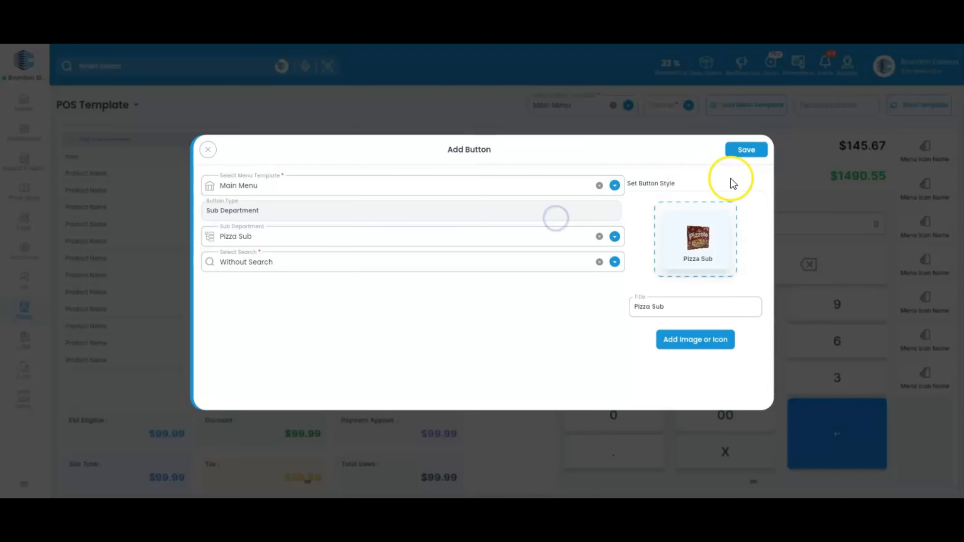
pyautogui.click(750, 153)
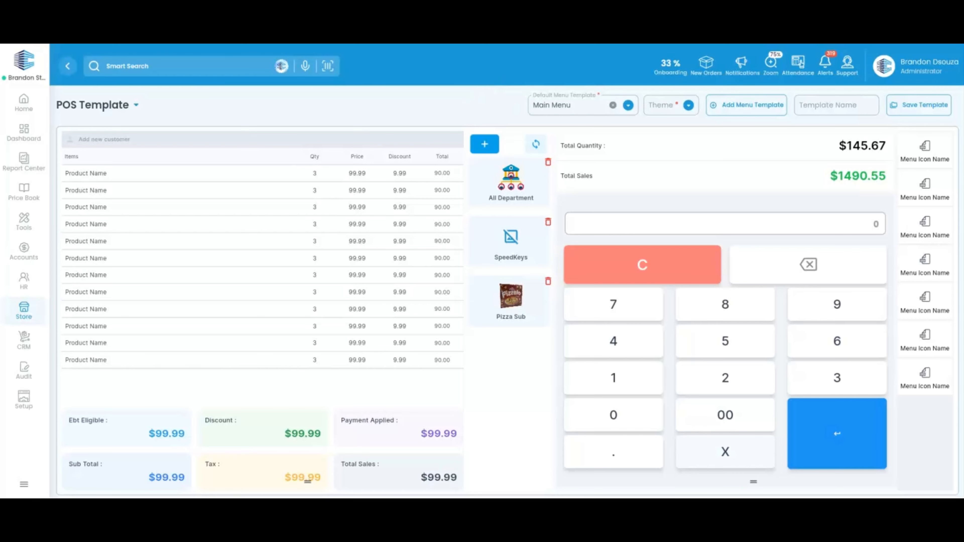
# Step: In the Pizza menu template, add a Department Item button for the Kitchen Pizza department and save it
pyautogui.click(568, 117)
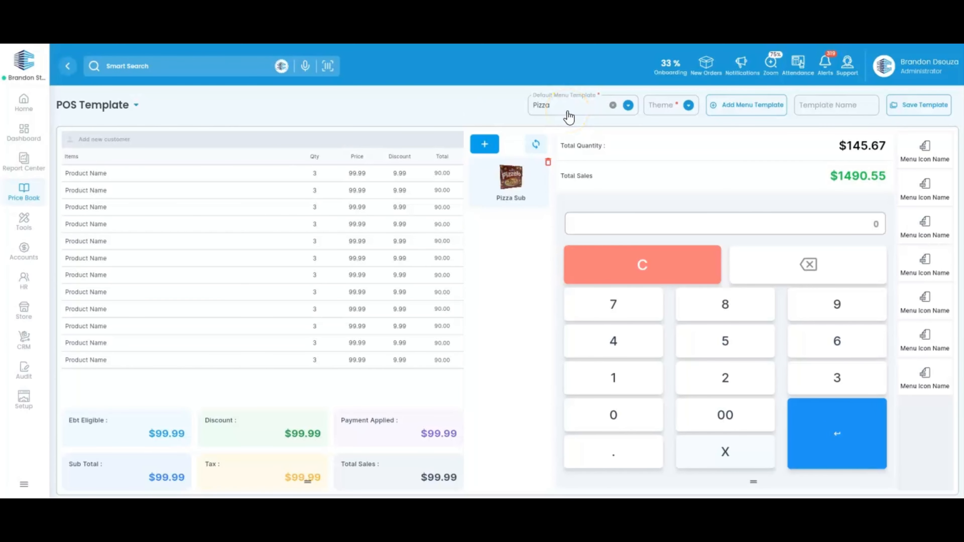
pyautogui.click(490, 146)
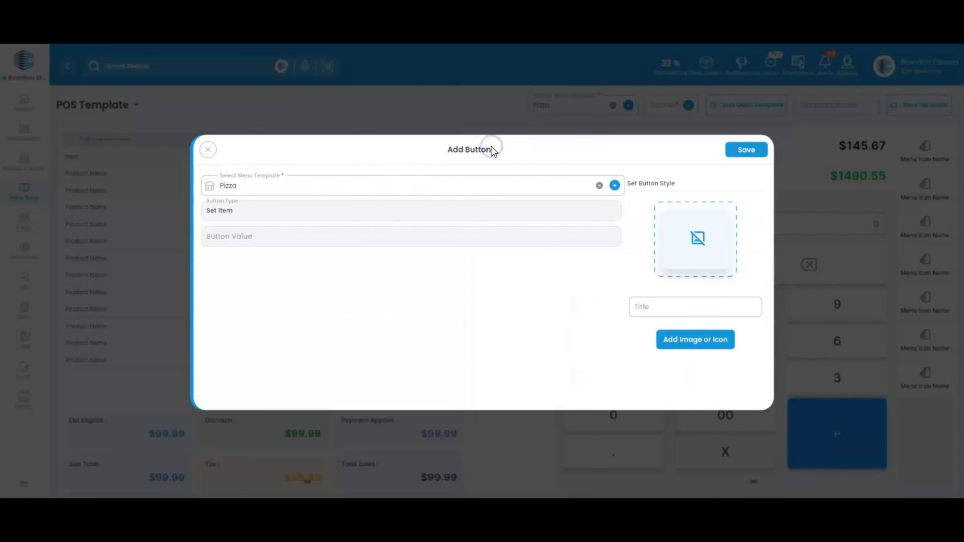
pyautogui.click(496, 207)
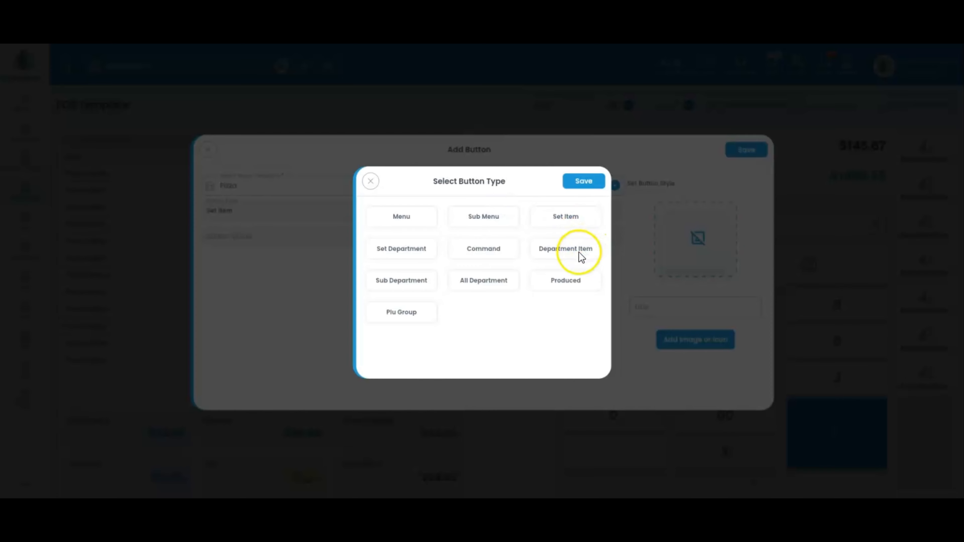
pyautogui.click(579, 252)
pyautogui.click(514, 237)
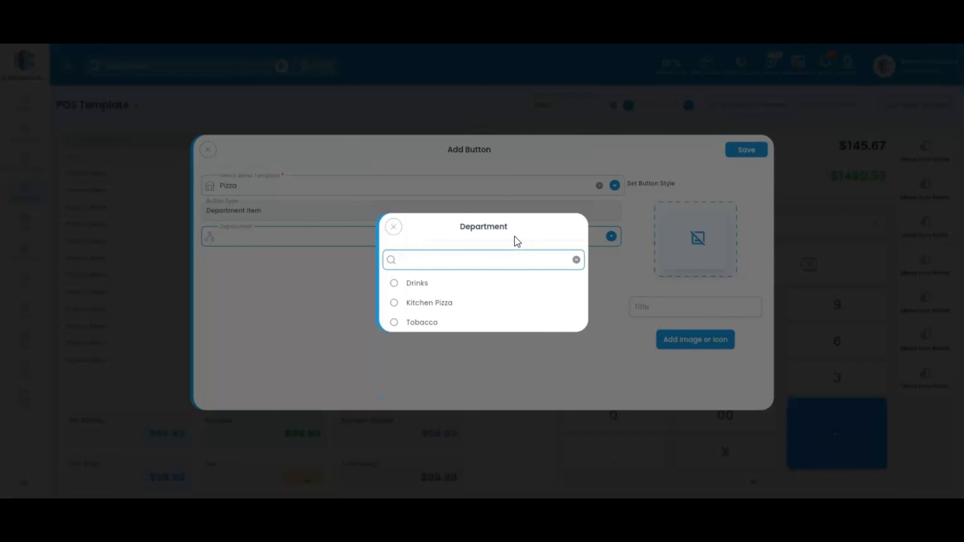
pyautogui.click(450, 303)
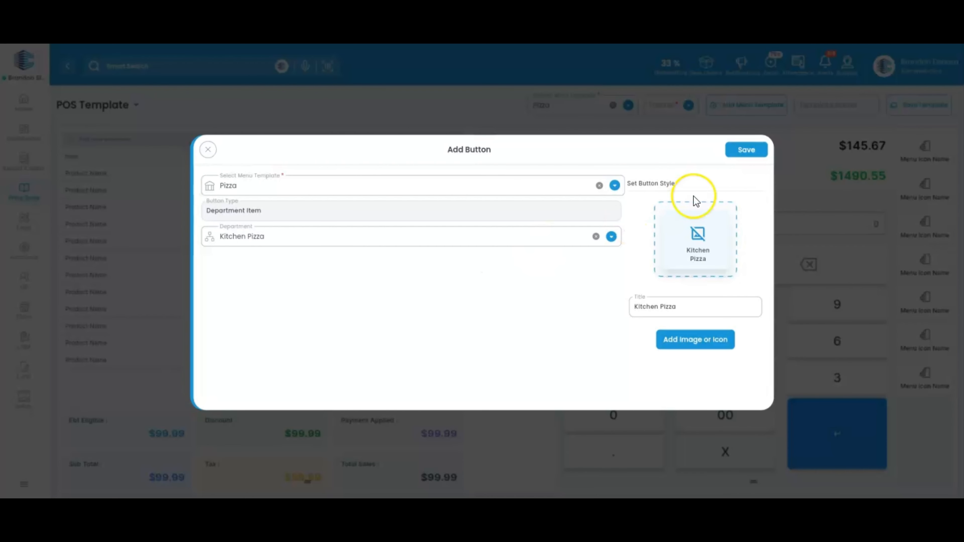
pyautogui.click(737, 152)
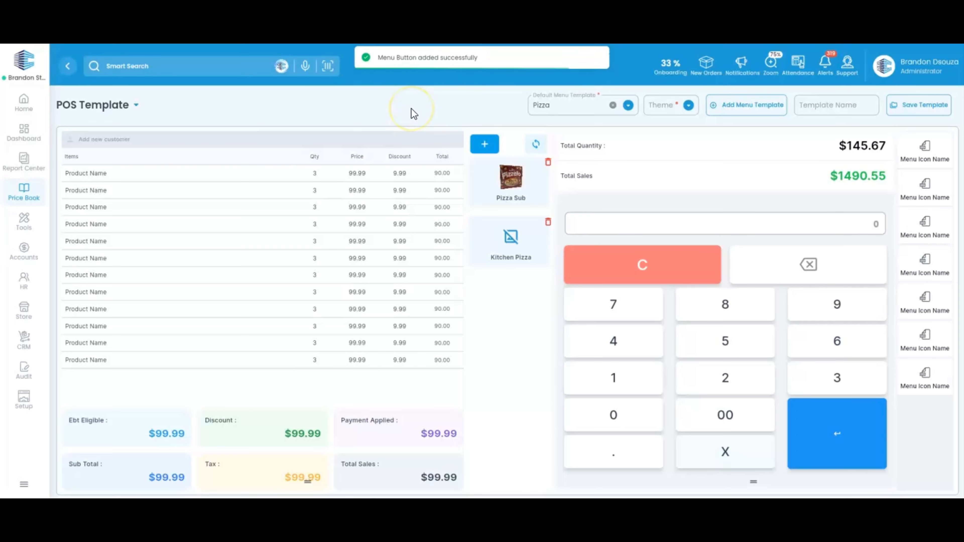
# Step: Browse the image library for a pizza picture and look over the Pizza template's buttons
pyautogui.click(512, 256)
pyautogui.click(666, 336)
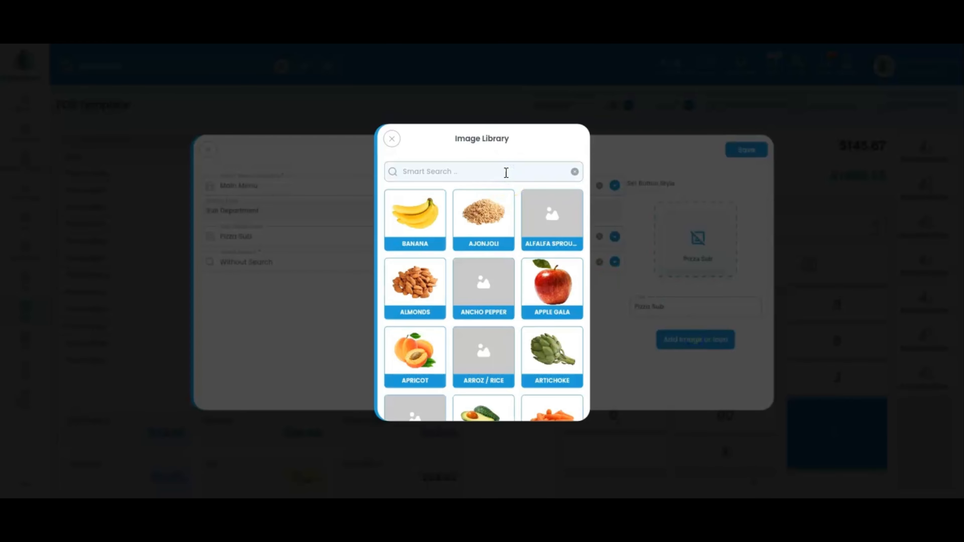
pyautogui.click(506, 172)
pyautogui.write('pi')
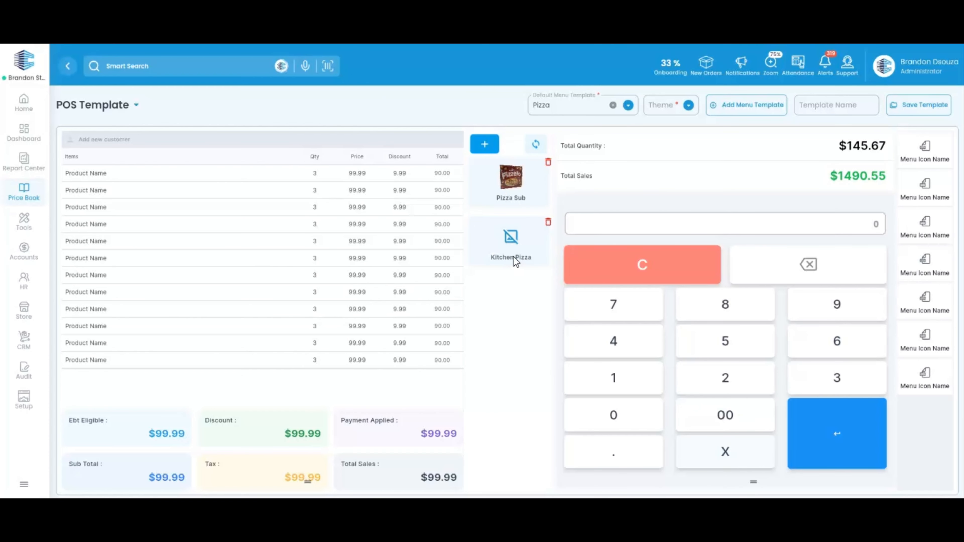
pyautogui.click(530, 236)
# Step: Set the default menu template to Main Menu, the theme to Red and the template name to MainMenu
pyautogui.click(515, 90)
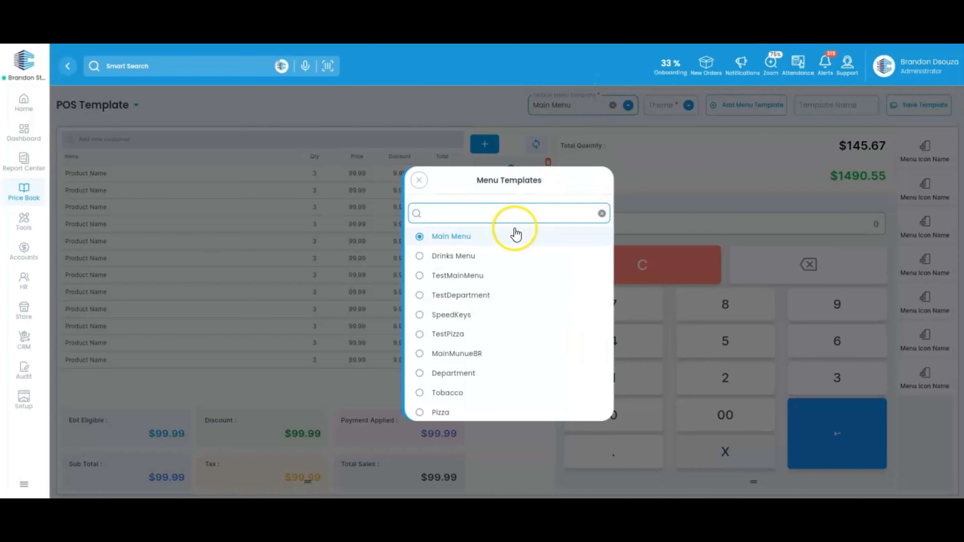
pyautogui.click(515, 234)
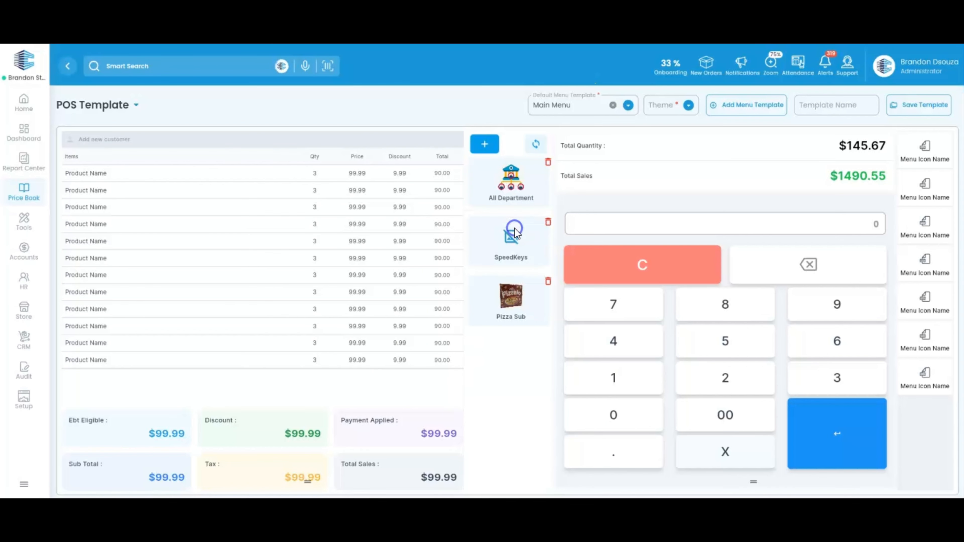
pyautogui.click(660, 106)
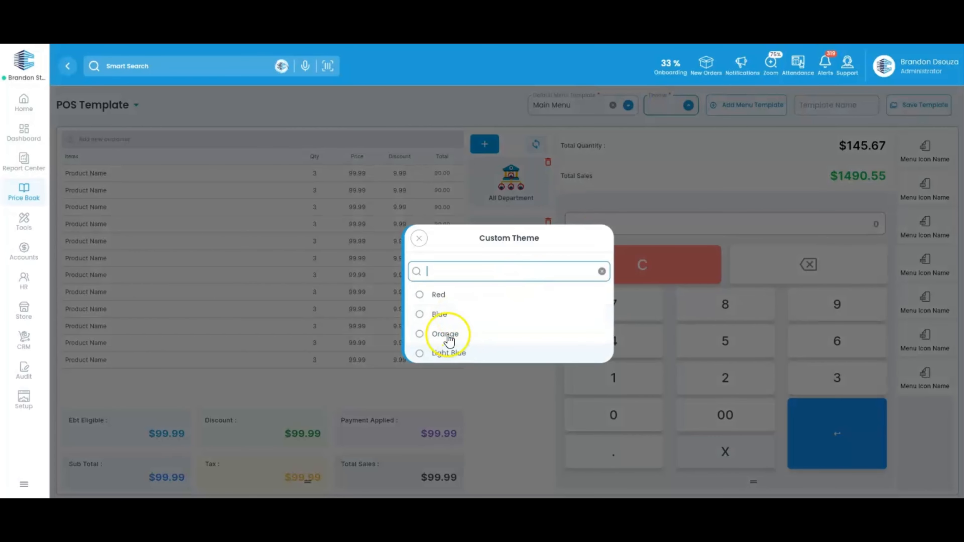
pyautogui.click(454, 300)
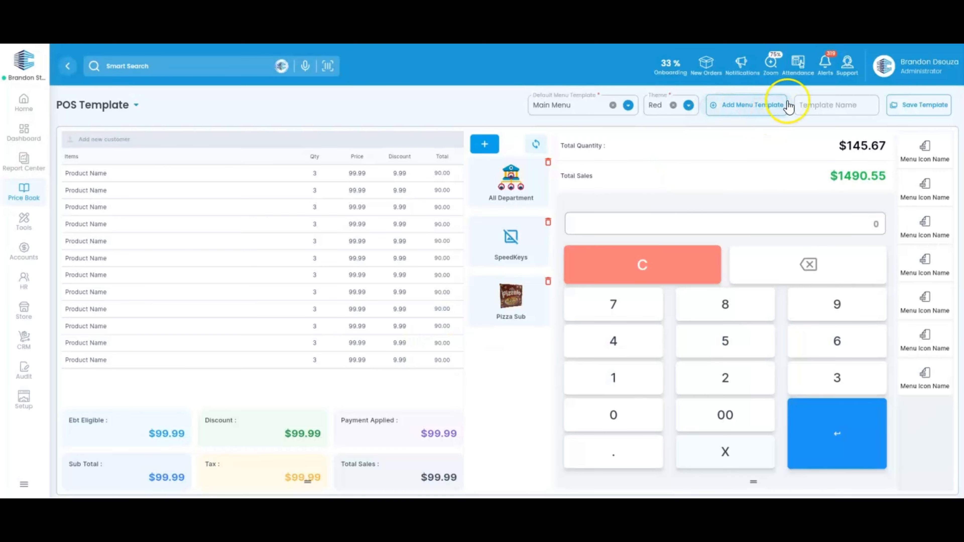
pyautogui.click(819, 110)
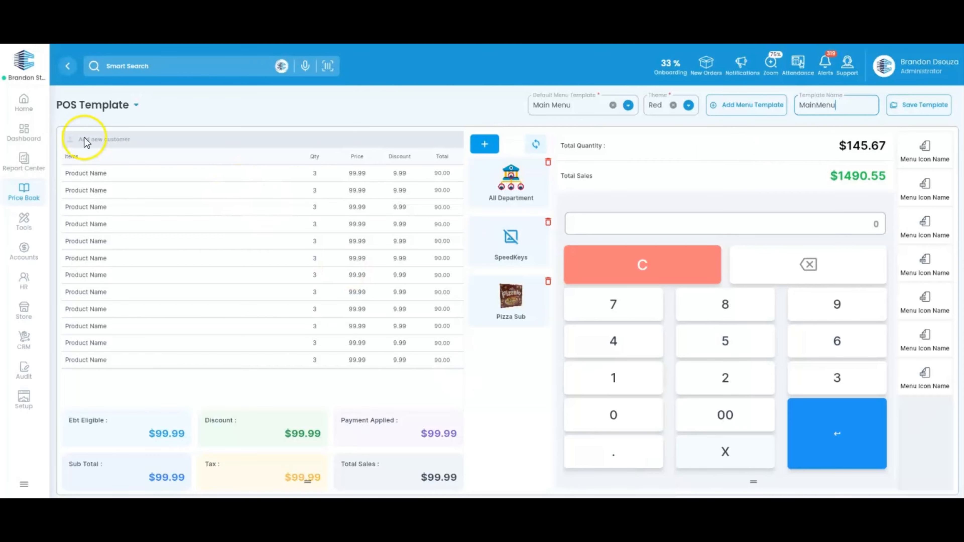
# Step: Return to POS Setup and select NewMenu as the design template in the POS-1 register's settings
pyautogui.click(71, 65)
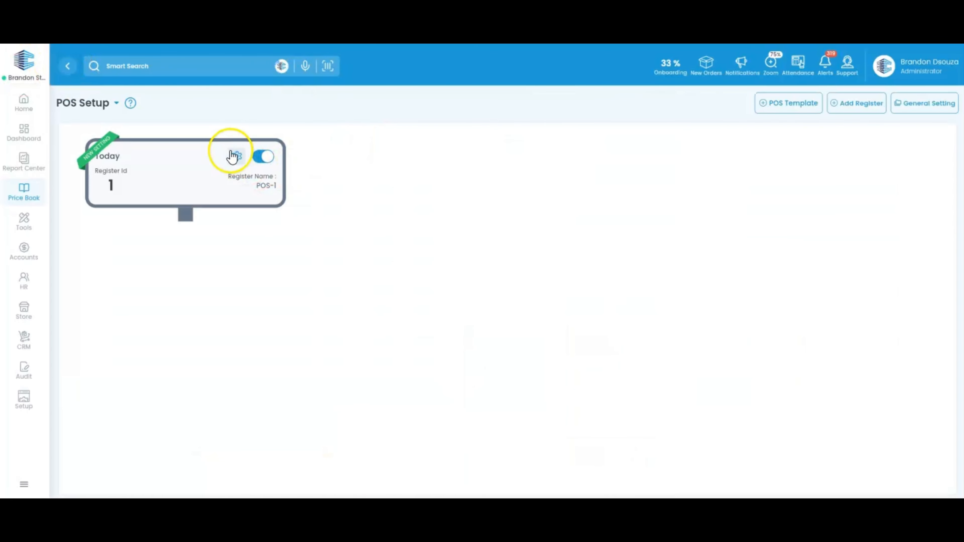
pyautogui.click(238, 157)
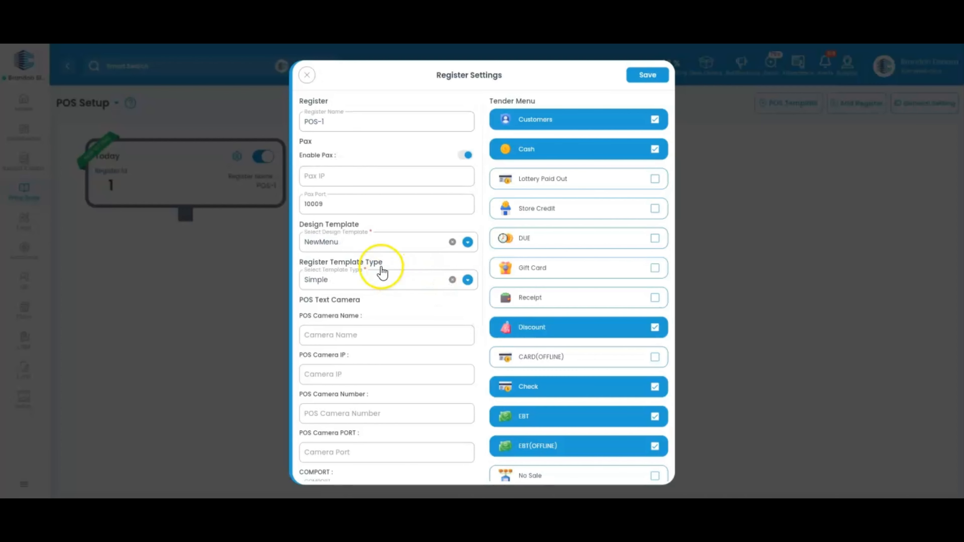
pyautogui.click(352, 250)
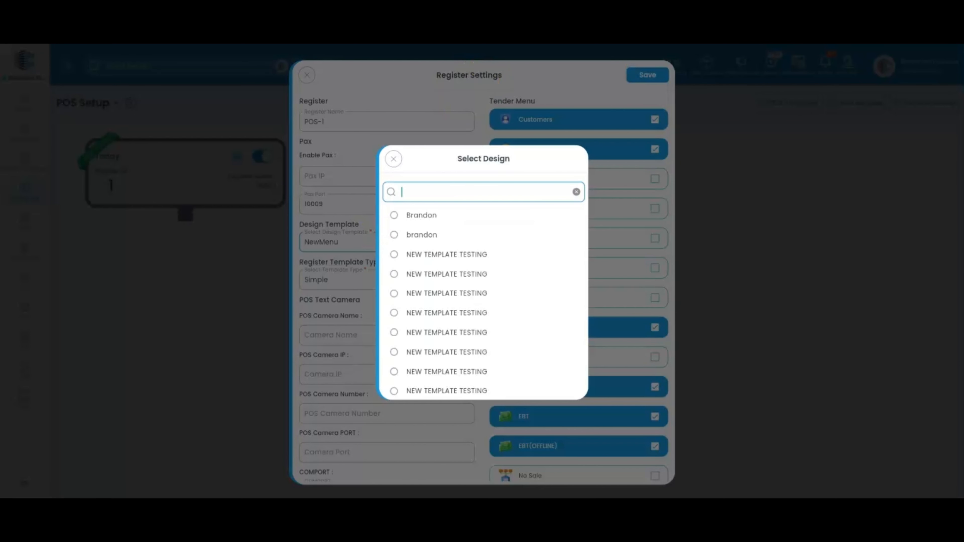
pyautogui.scroll(-5, 493, 276)
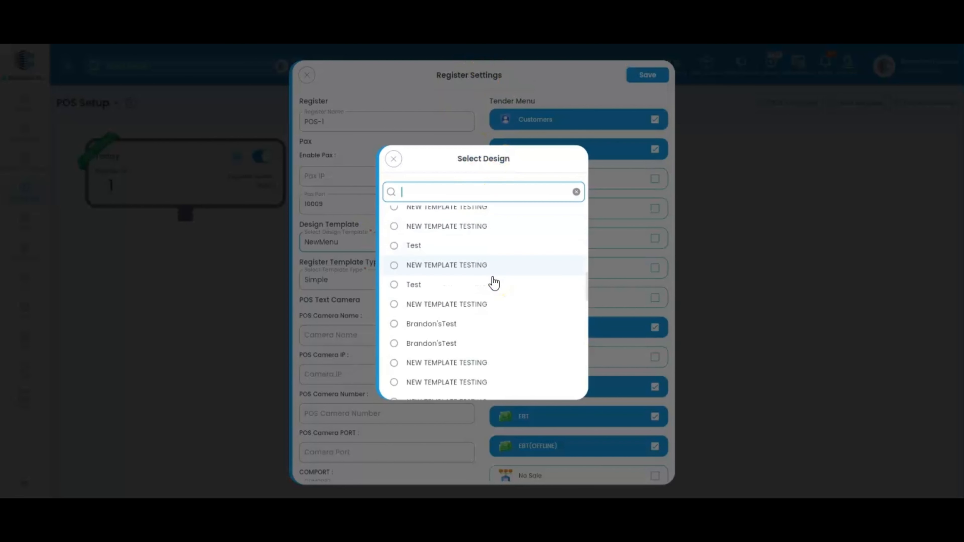
pyautogui.scroll(-5, 489, 265)
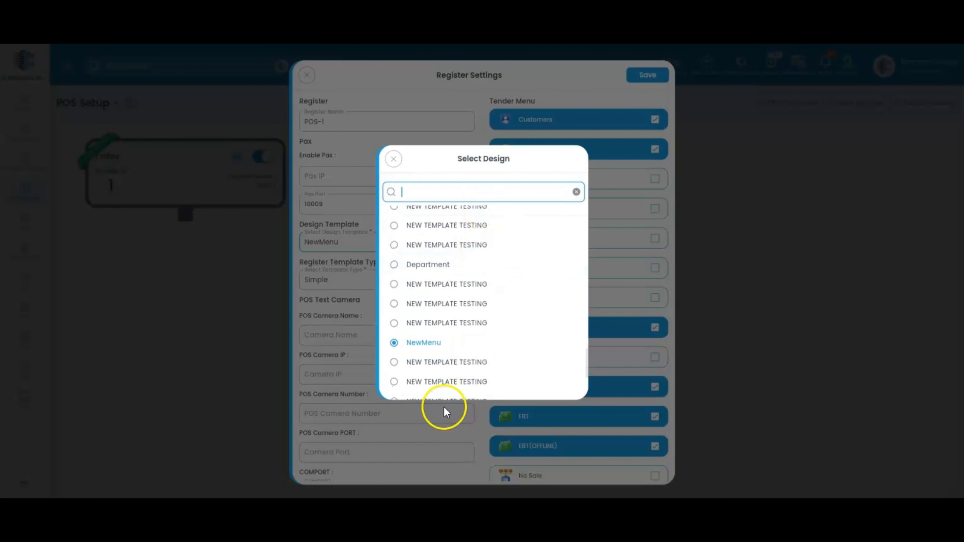
pyautogui.click(440, 343)
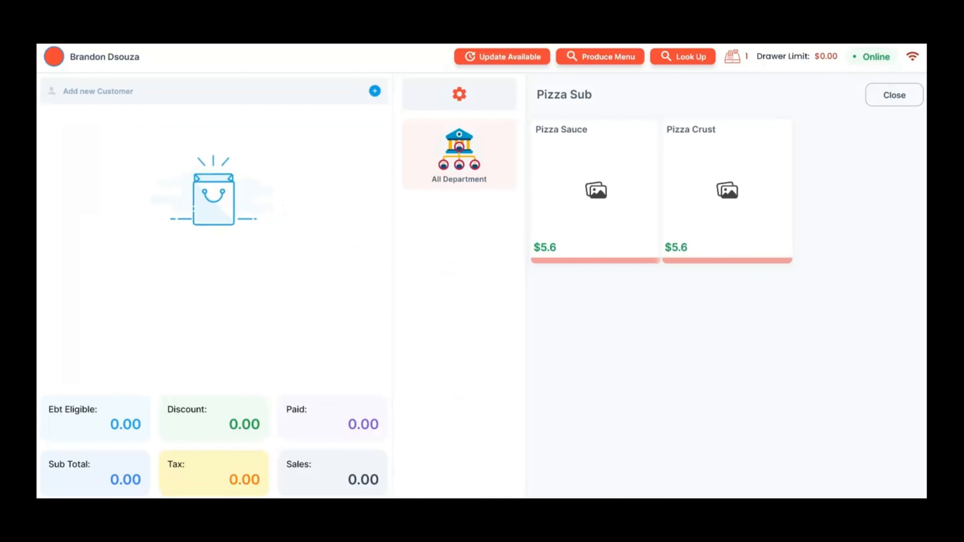
# Step: Switch to the POS register, run a Manual Sync from the Manager Menu, and close the Pizza Sub view
pyautogui.click(441, 93)
pyautogui.scroll(-3, 408, 352)
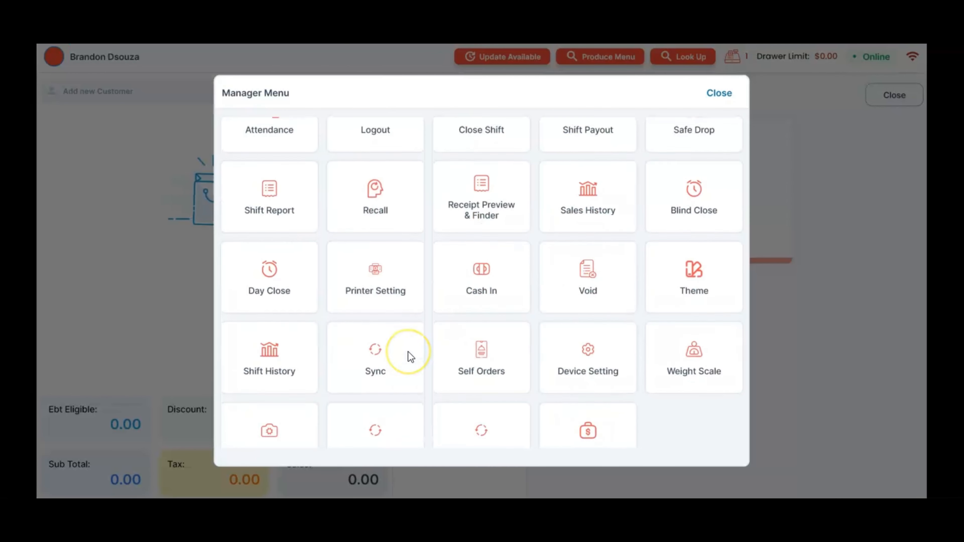
pyautogui.click(370, 426)
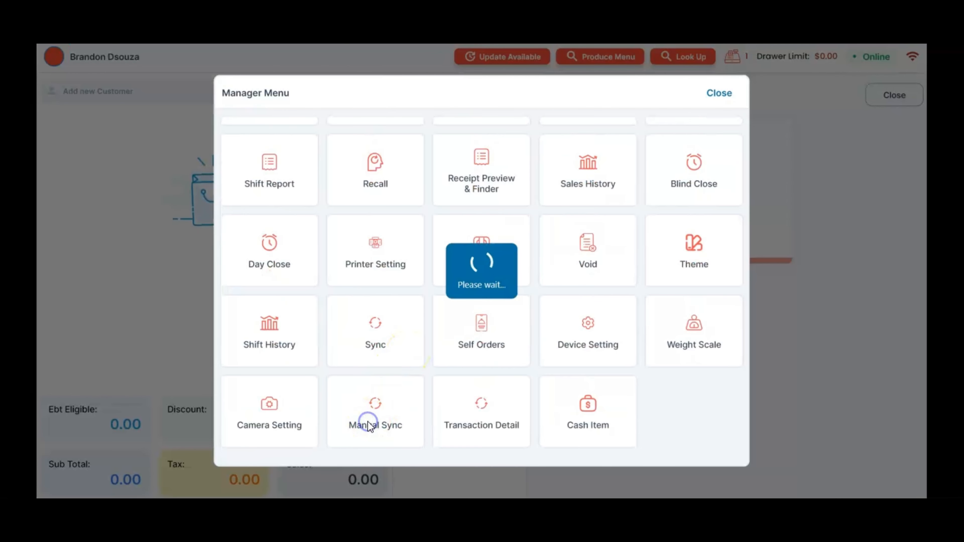
pyautogui.click(715, 95)
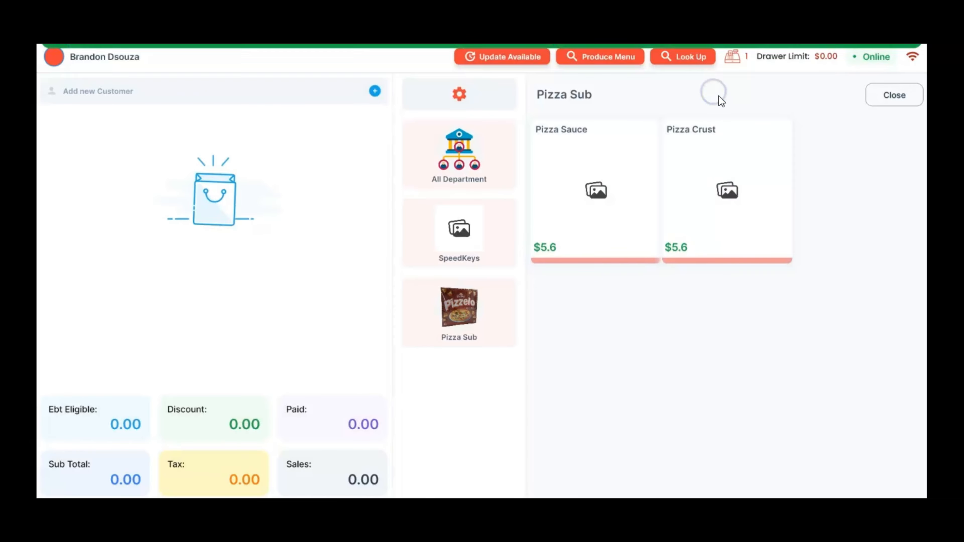
pyautogui.click(882, 105)
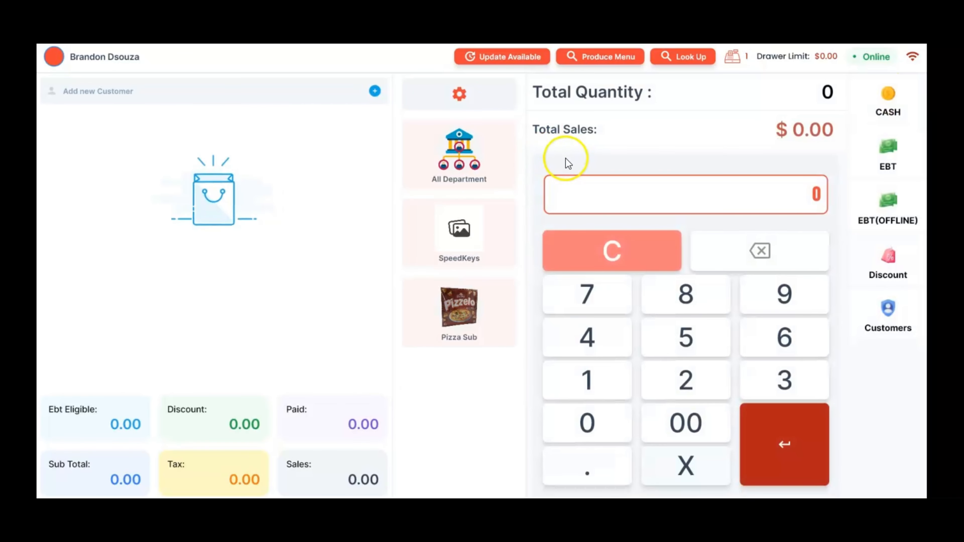
# Step: Check the SpeedKeys and All Department buttons on the register, and leave the department look-up
pyautogui.click(483, 232)
pyautogui.click(480, 173)
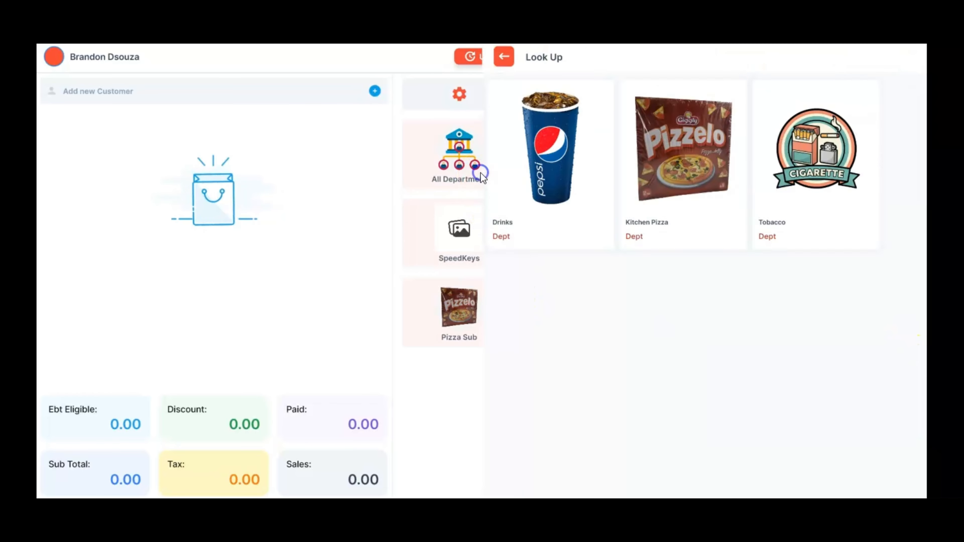
pyautogui.click(57, 57)
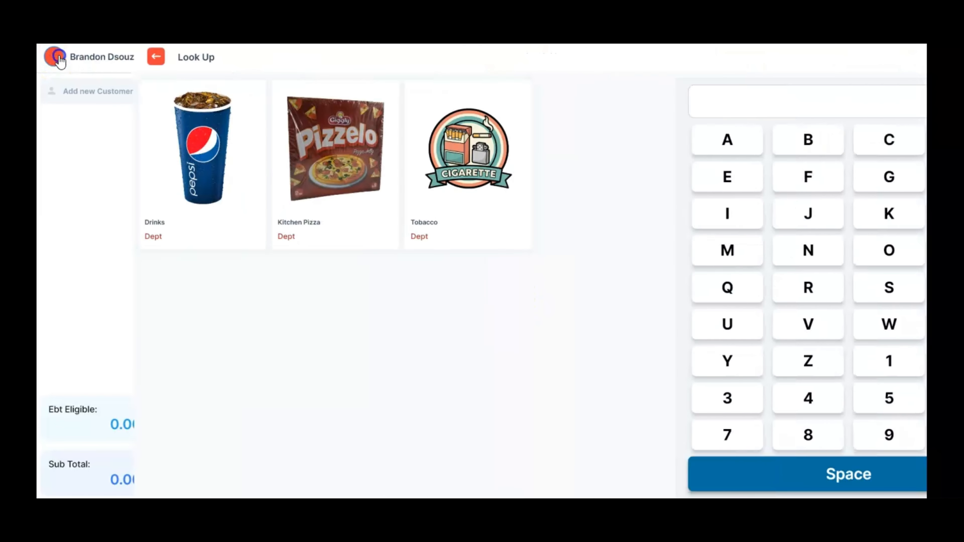
# Step: Add Pizza Sauce from Pizza Sub, and a 12z SGL Energy Drink and two 12z SGL Blue from SpeedKeys, to the sale
pyautogui.click(458, 320)
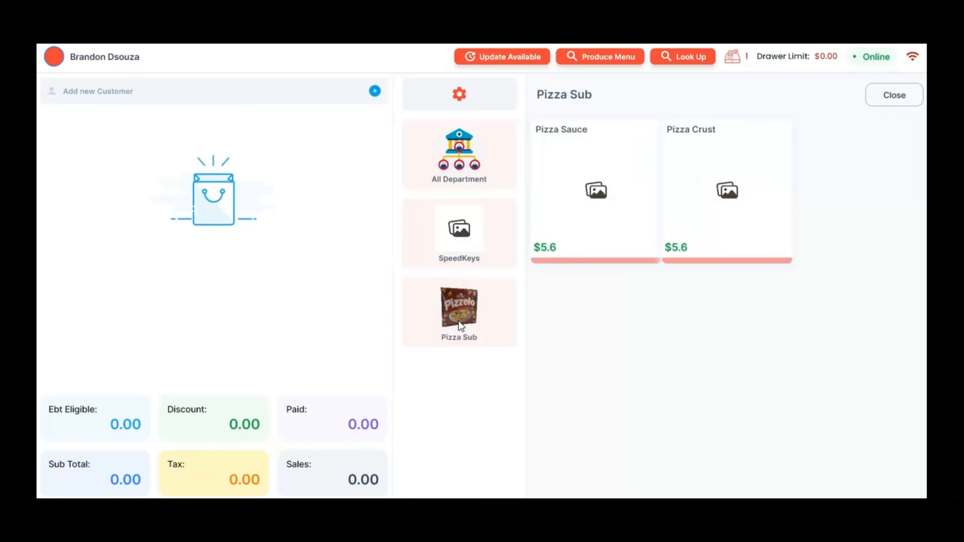
pyautogui.click(600, 222)
pyautogui.click(482, 249)
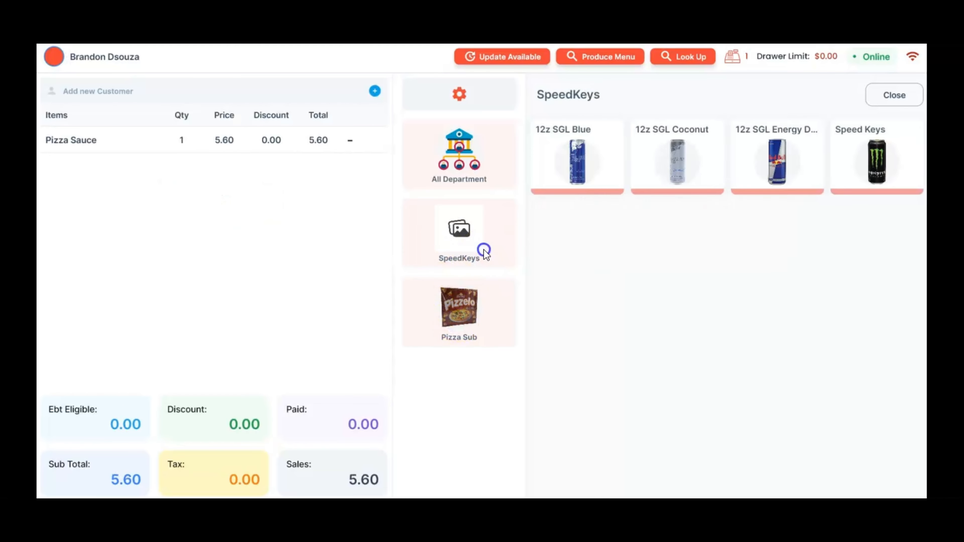
pyautogui.click(770, 161)
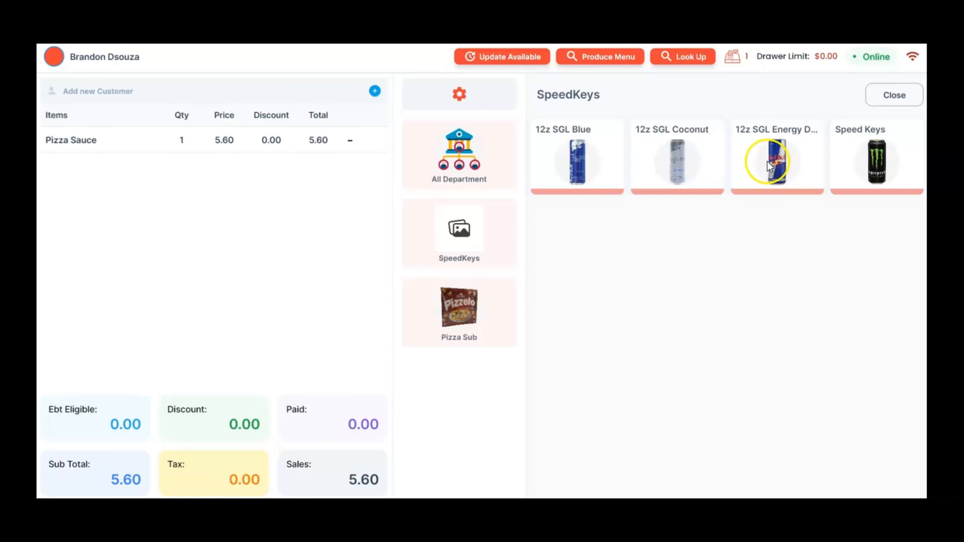
pyautogui.click(571, 159)
pyautogui.click(884, 103)
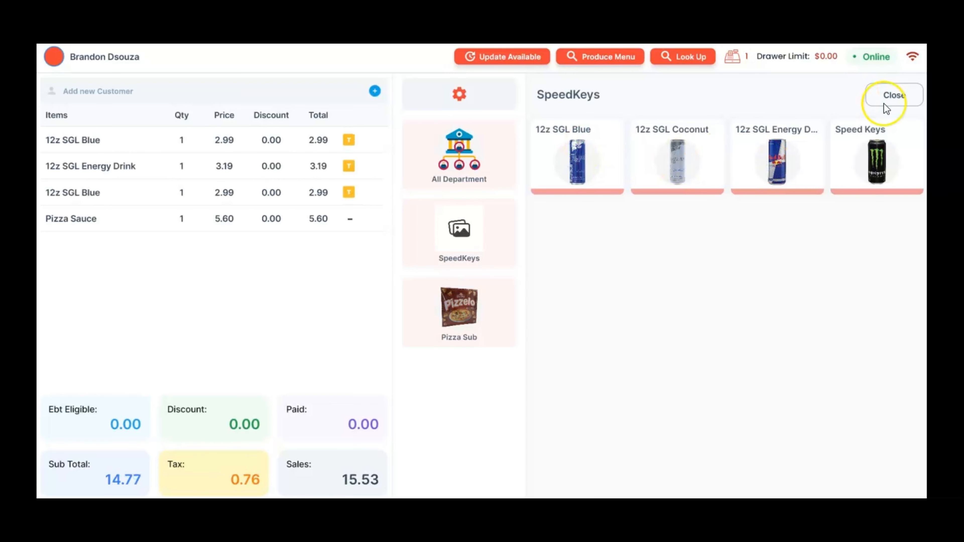